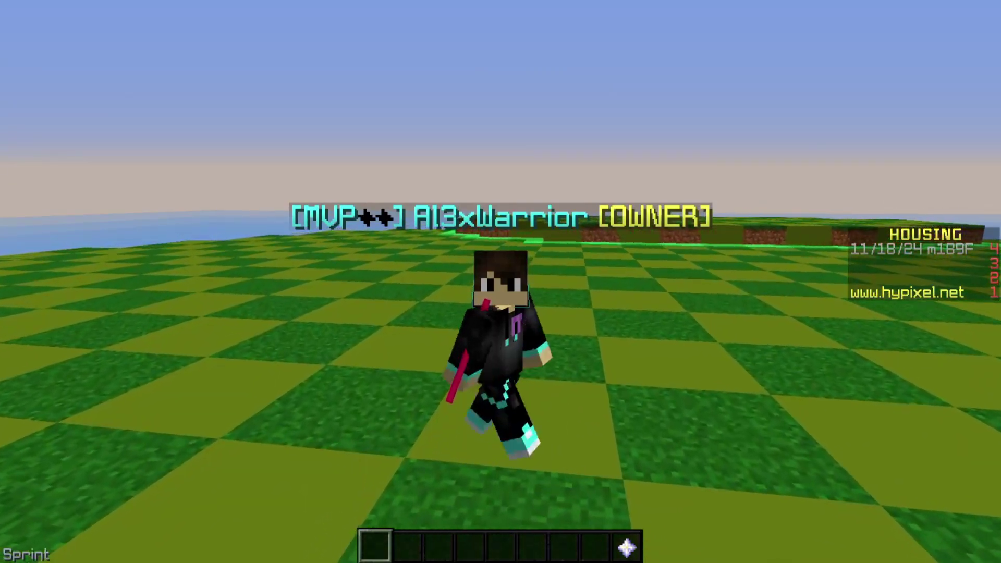
# - Switch to first-person view with F5 and walk up to the Open Keypad NPC
pyautogui.press('F5')
pyautogui.press('w')
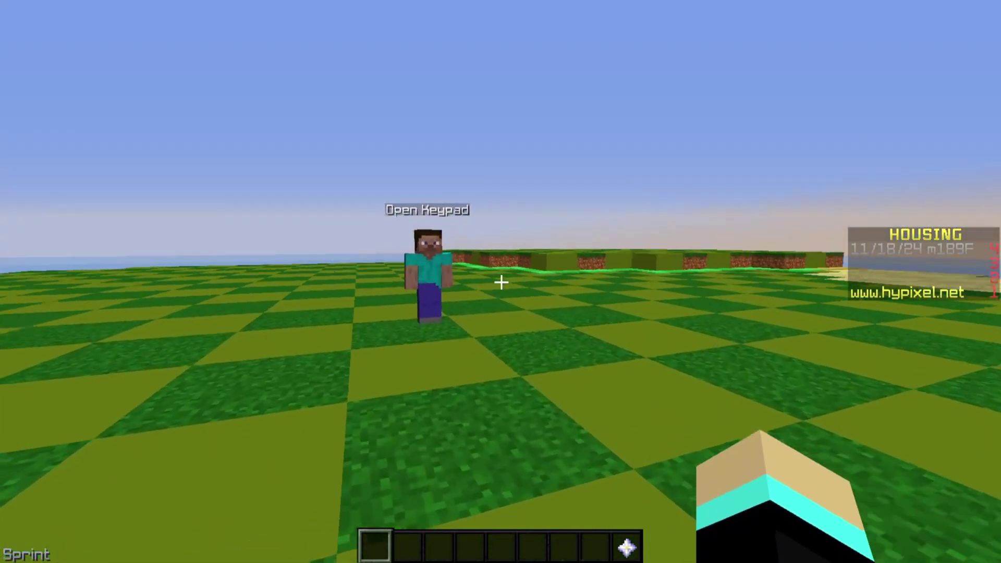
pyautogui.press('s')
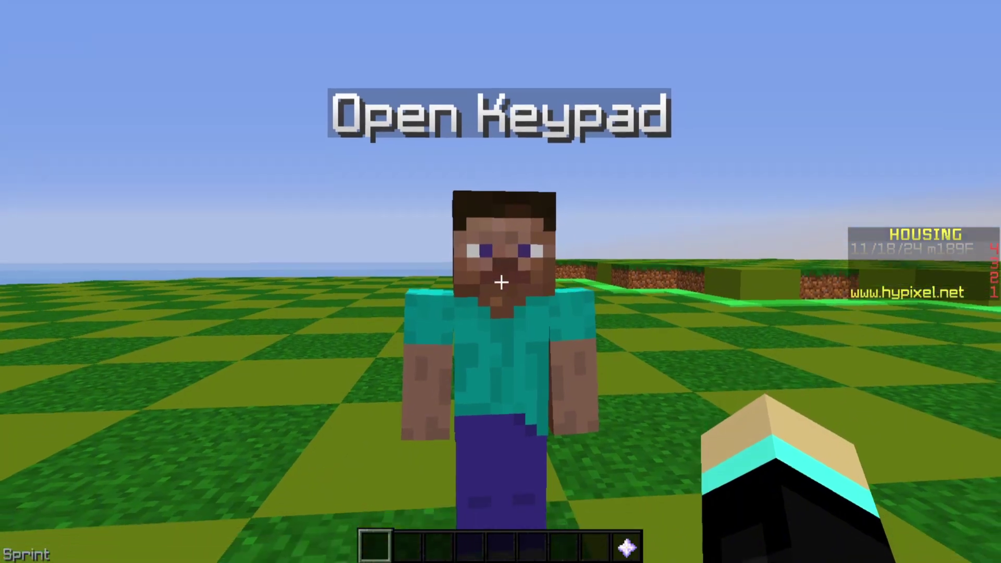
pyautogui.rightClick(501, 282)
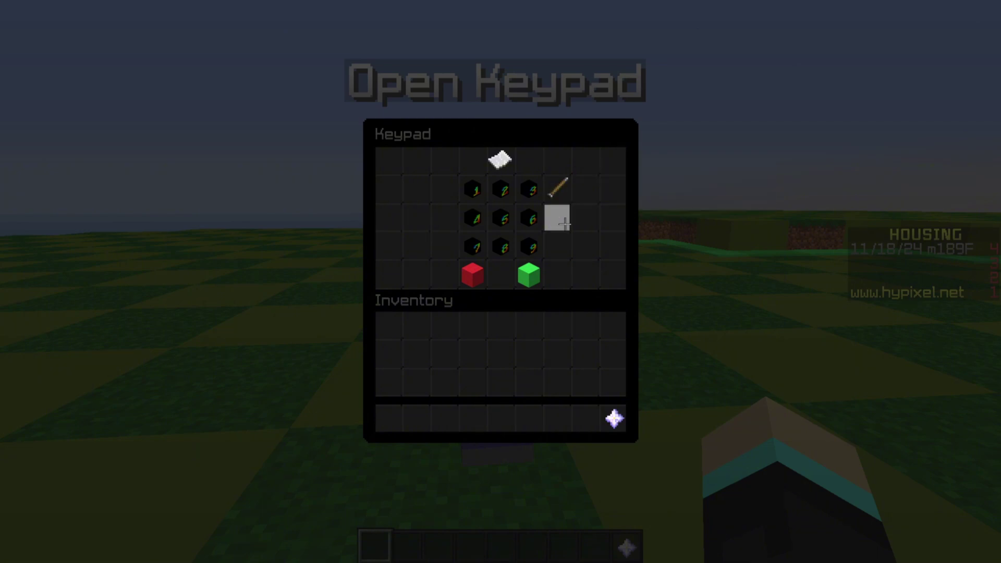
pyautogui.press('Escape')
# - From the Housing Menu, look at the Rainbow Font Pack among the unlocked Skull Packs
pyautogui.press('9')
pyautogui.rightClick(500, 281)
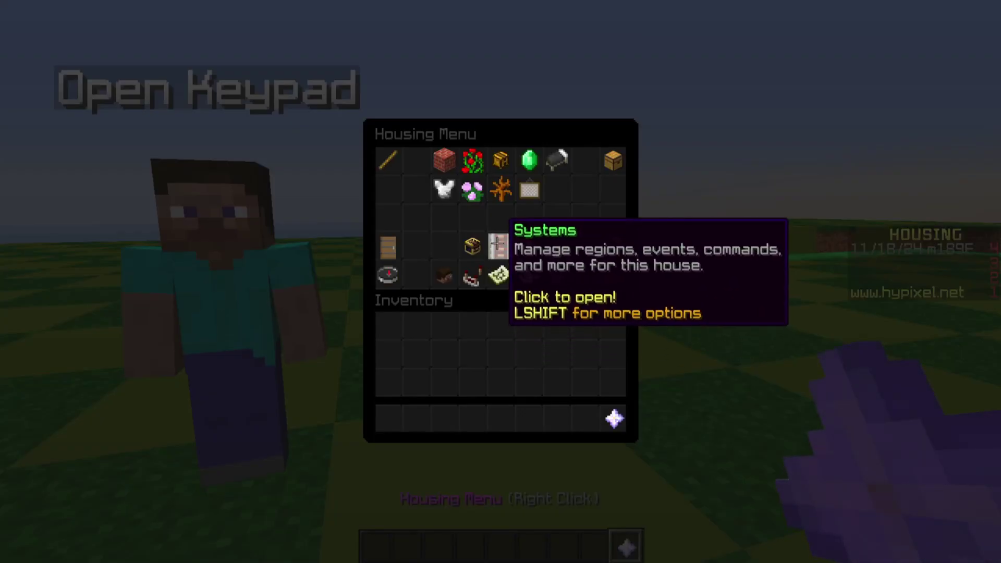
pyautogui.click(499, 160)
pyautogui.click(556, 203)
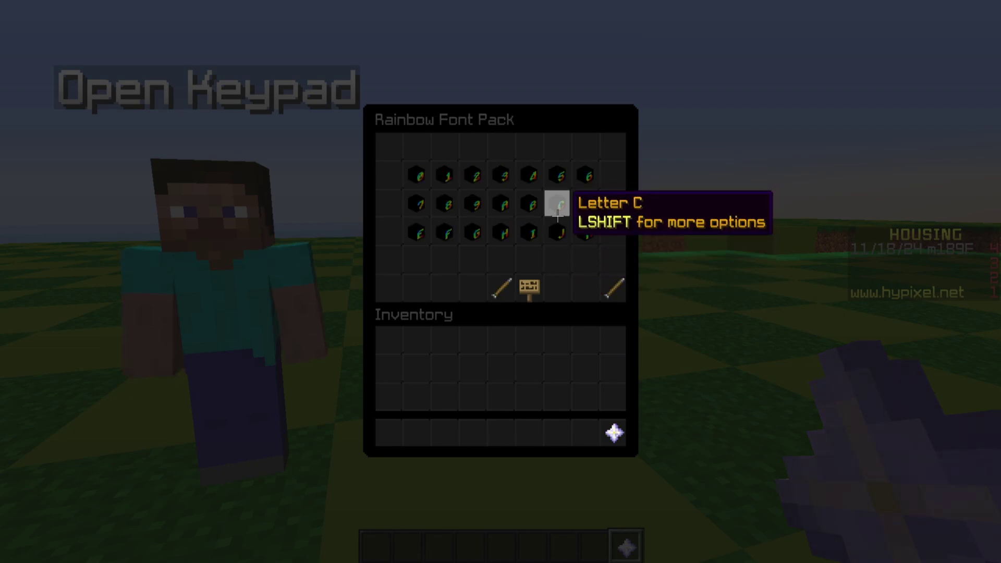
pyautogui.click(501, 289)
pyautogui.click(500, 288)
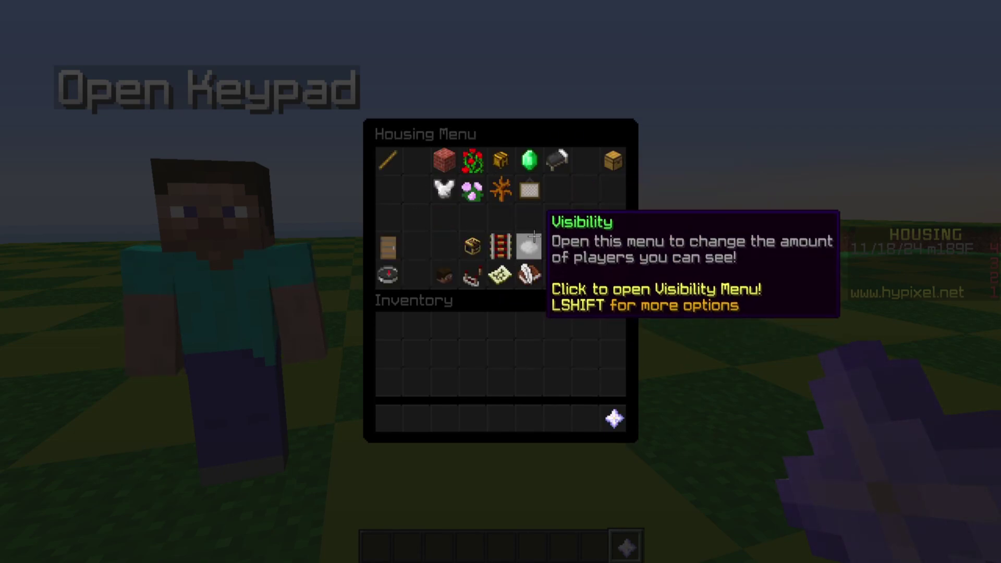
# - Resize the Keypad custom menu to 5 rows and look over its menu elements
pyautogui.click(502, 246)
pyautogui.click(416, 217)
pyautogui.click(413, 172)
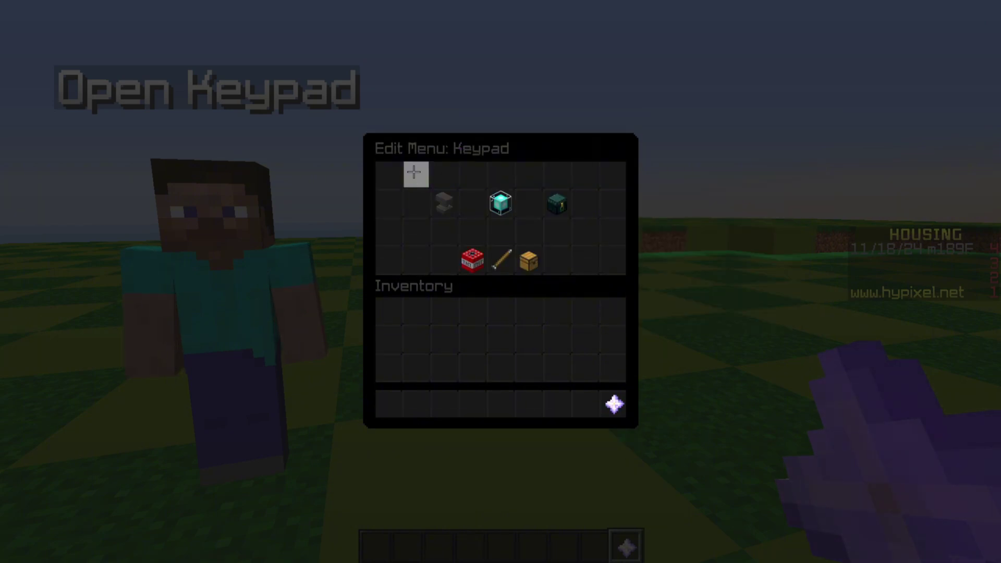
pyautogui.click(500, 203)
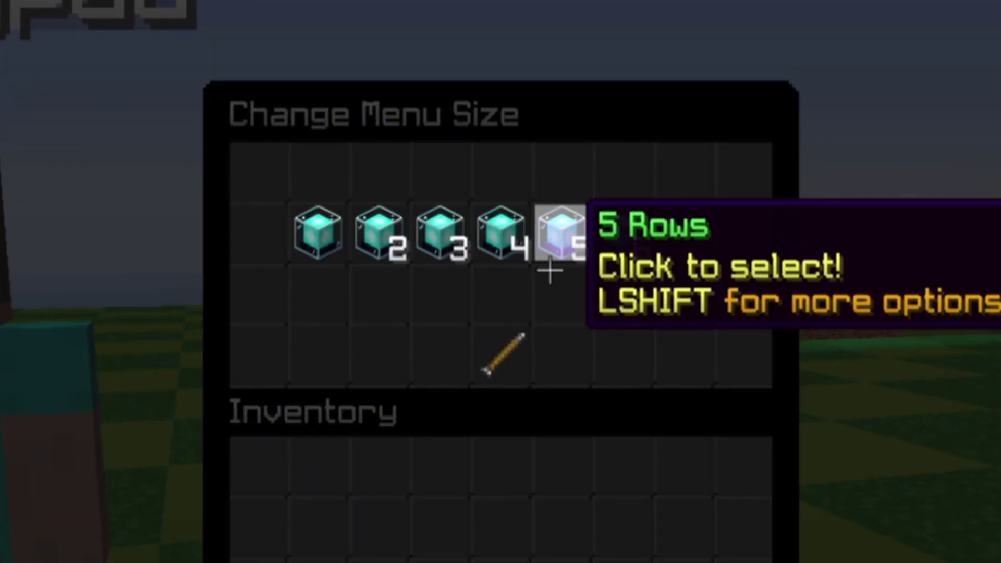
pyautogui.click(550, 270)
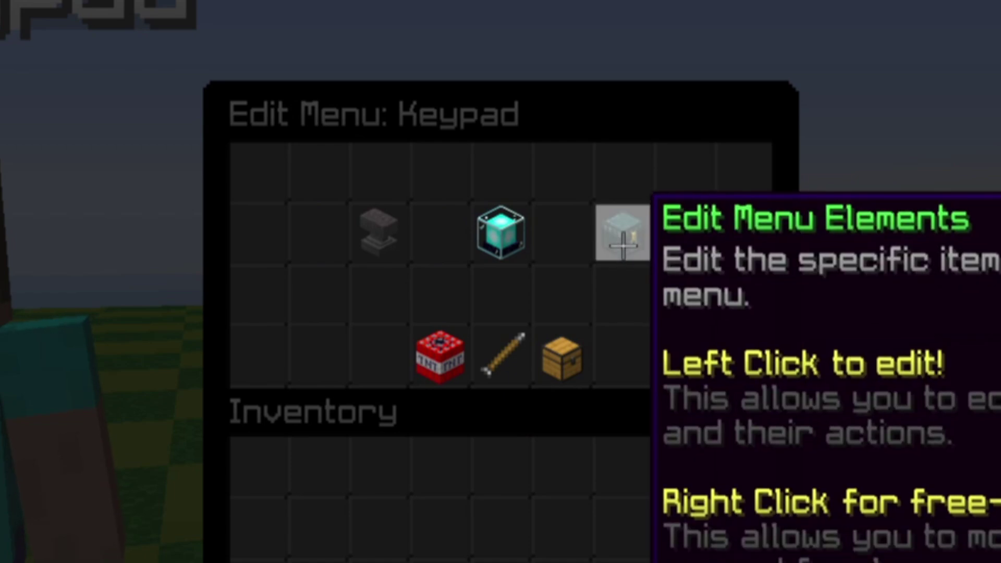
pyautogui.click(623, 245)
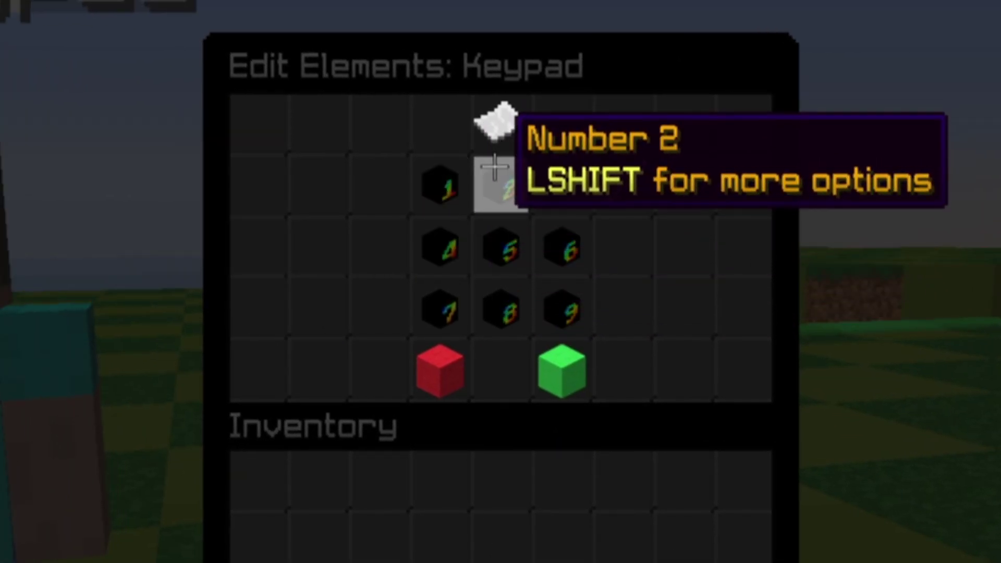
pyautogui.press('Escape')
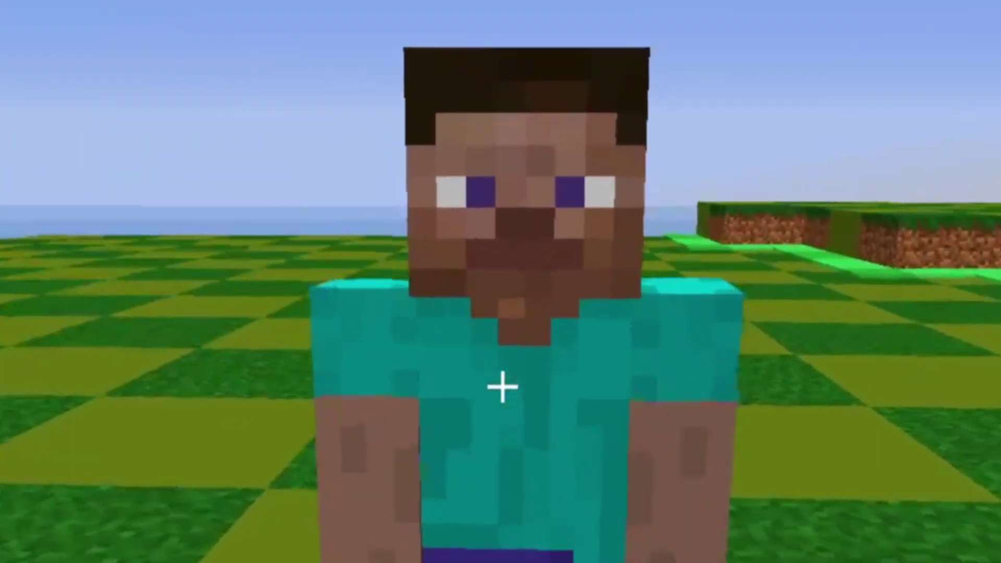
# - Open the keypad from the NPC and test entering digits, Backspace and Clear
pyautogui.rightClick(501, 386)
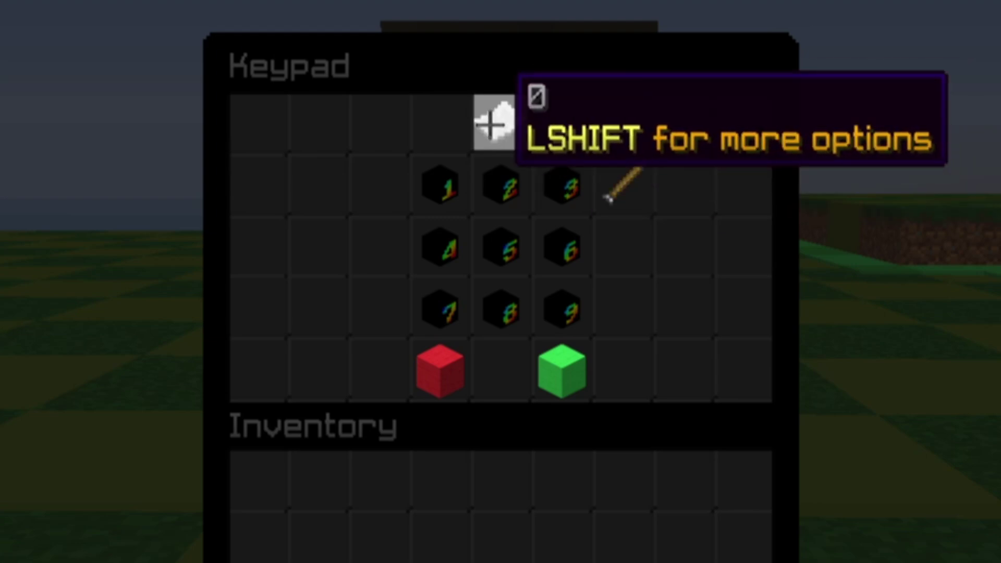
pyautogui.click(502, 243)
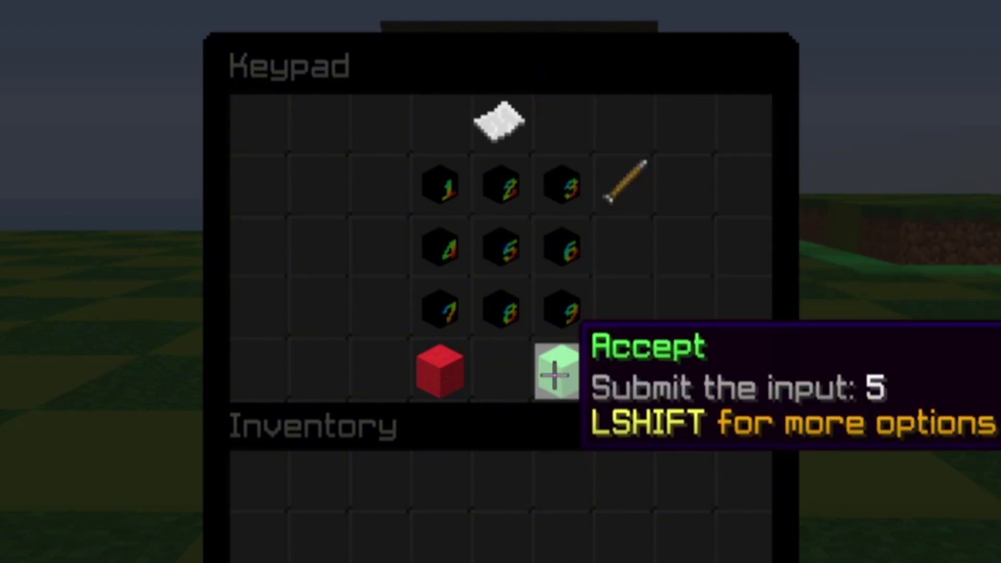
pyautogui.click(626, 200)
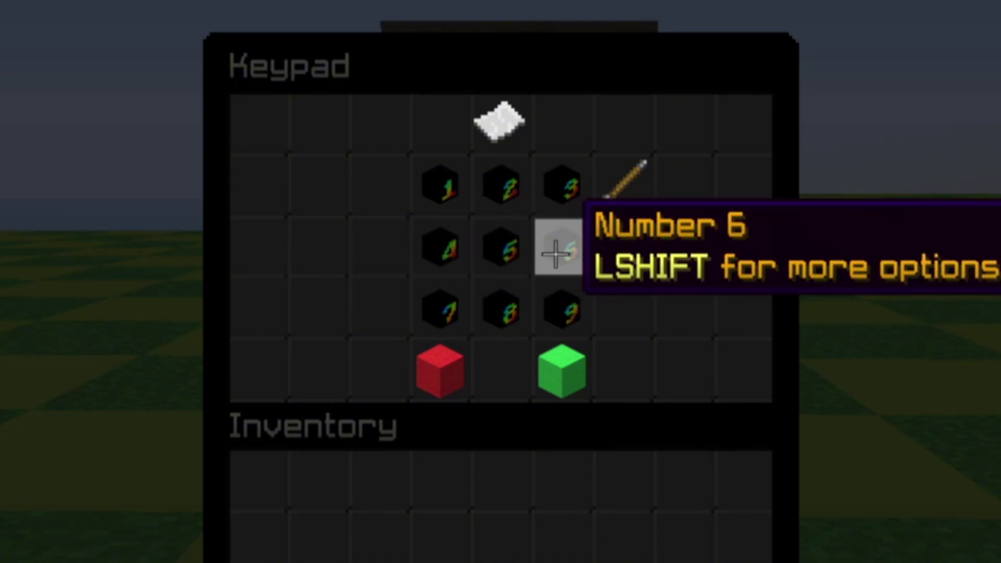
pyautogui.click(556, 254)
pyautogui.click(560, 307)
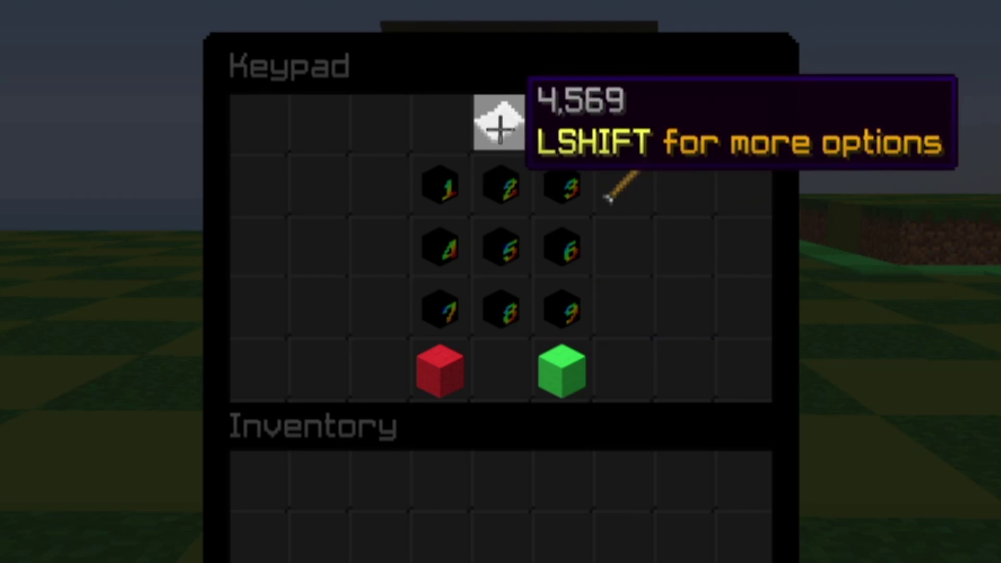
pyautogui.click(624, 183)
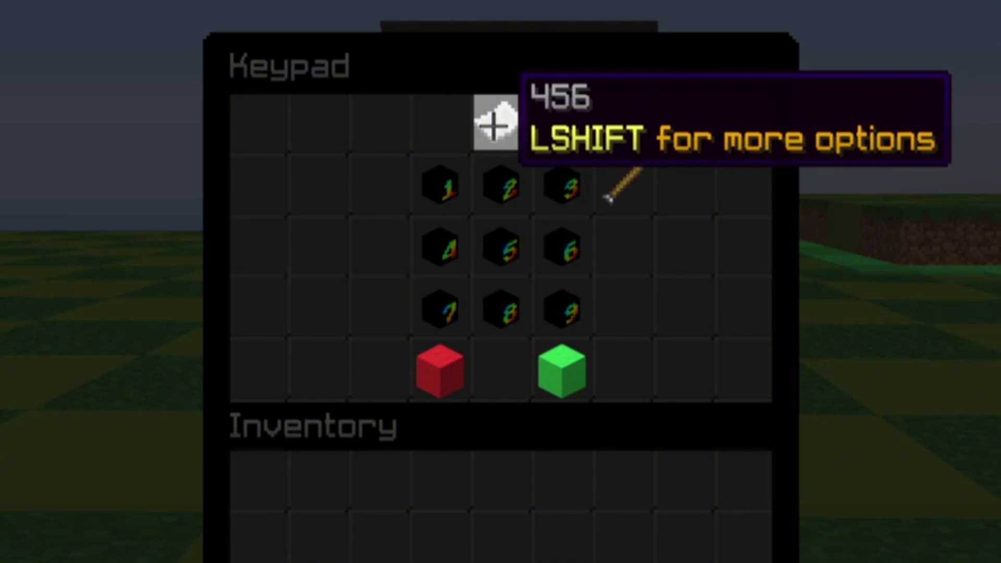
pyautogui.click(444, 365)
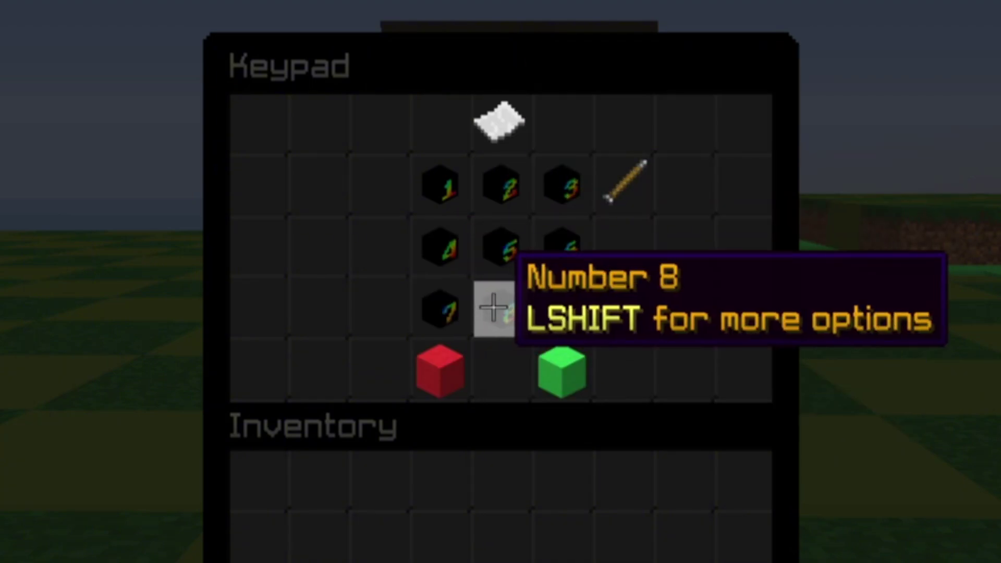
# - Submit the wrong code 7853, see it rejected, and clear the input
pyautogui.click(505, 286)
pyautogui.click(501, 247)
pyautogui.click(562, 187)
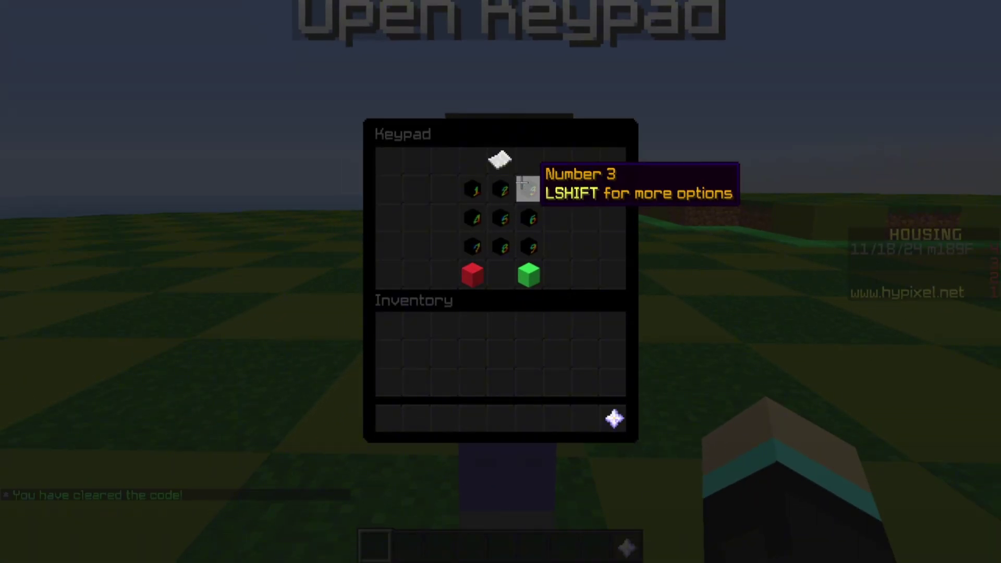
pyautogui.click(528, 275)
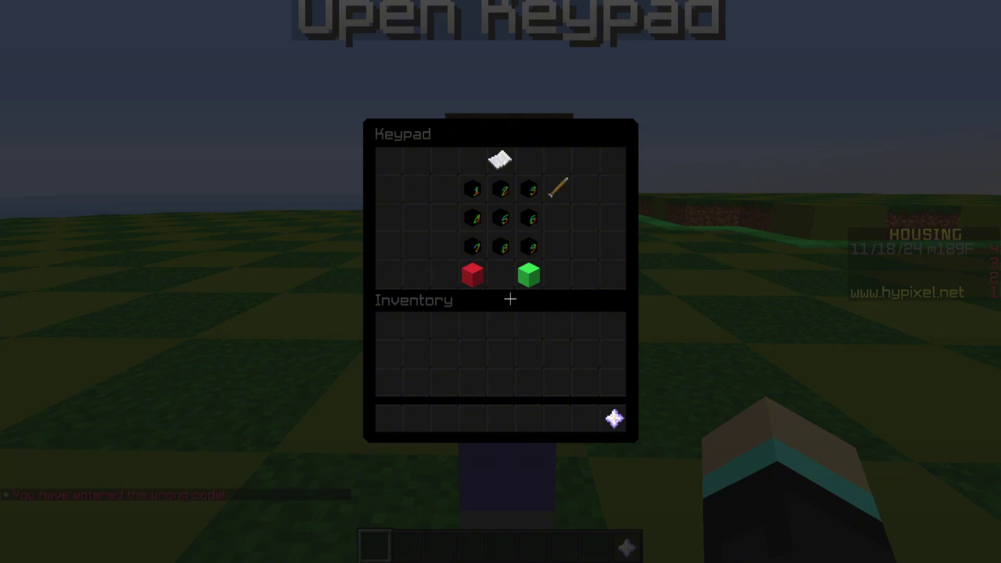
pyautogui.click(473, 272)
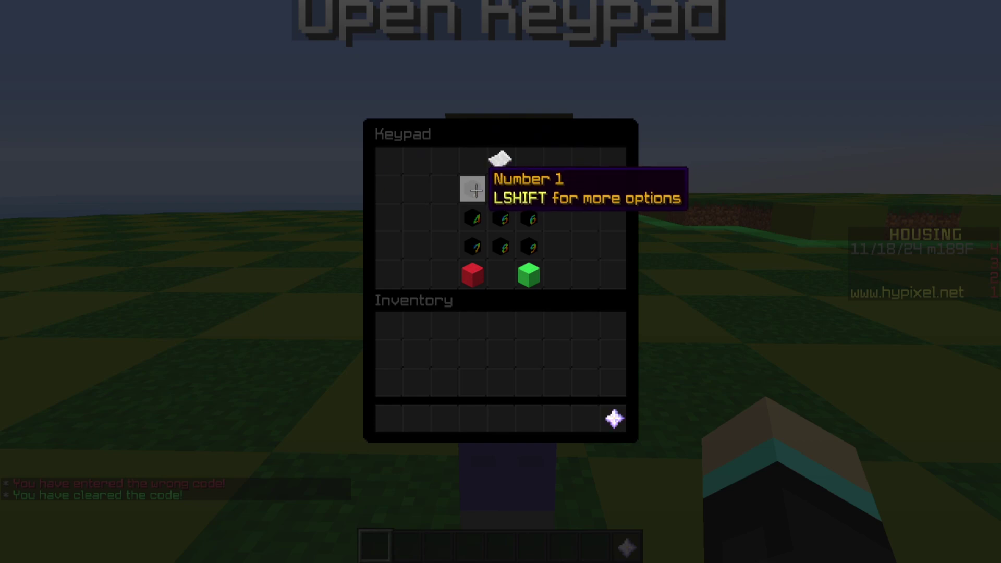
# - Enter 1234 and submit it as the accepted code, then review the chat messages
pyautogui.click(530, 189)
pyautogui.click(472, 217)
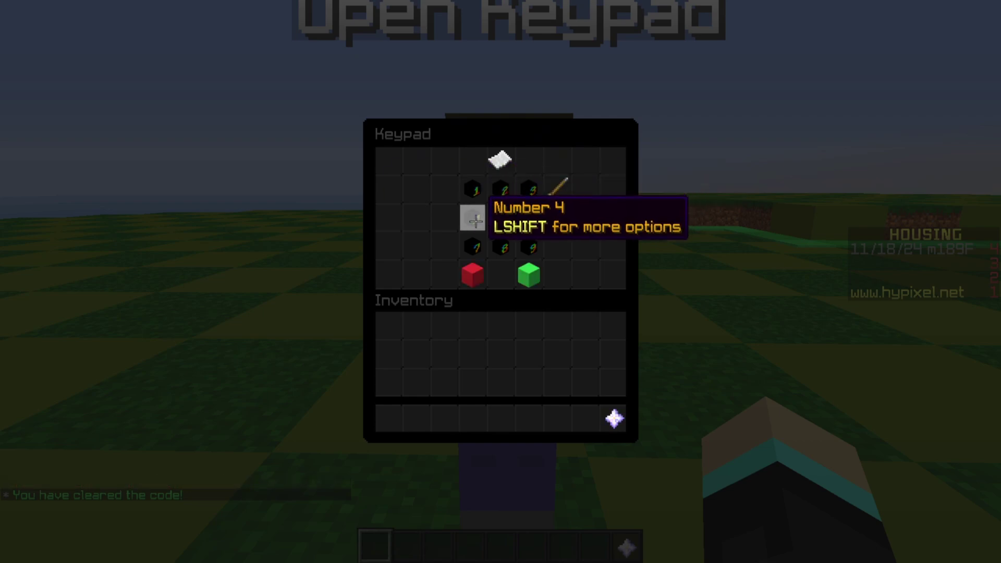
pyautogui.click(529, 274)
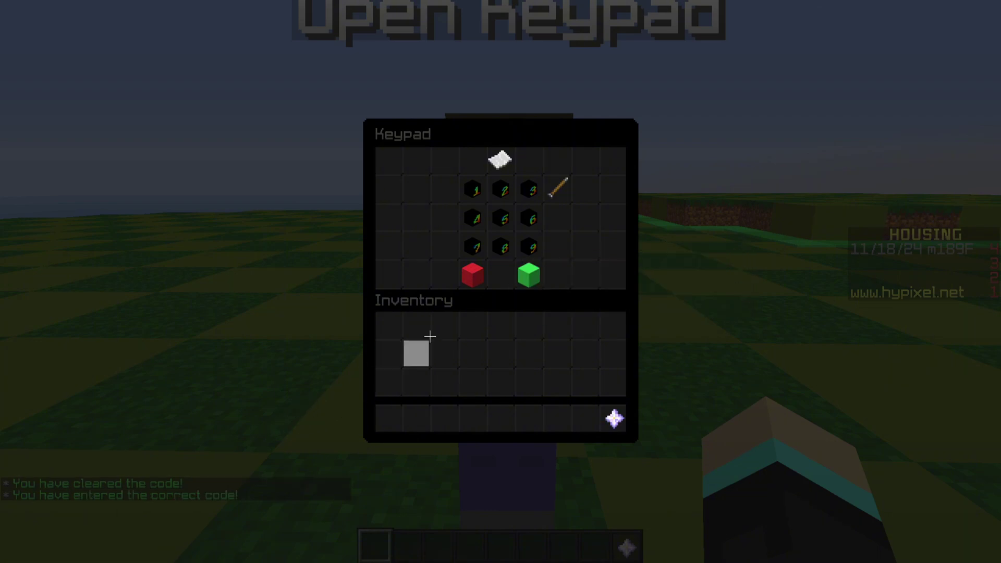
pyautogui.press('Escape')
pyautogui.press('t')
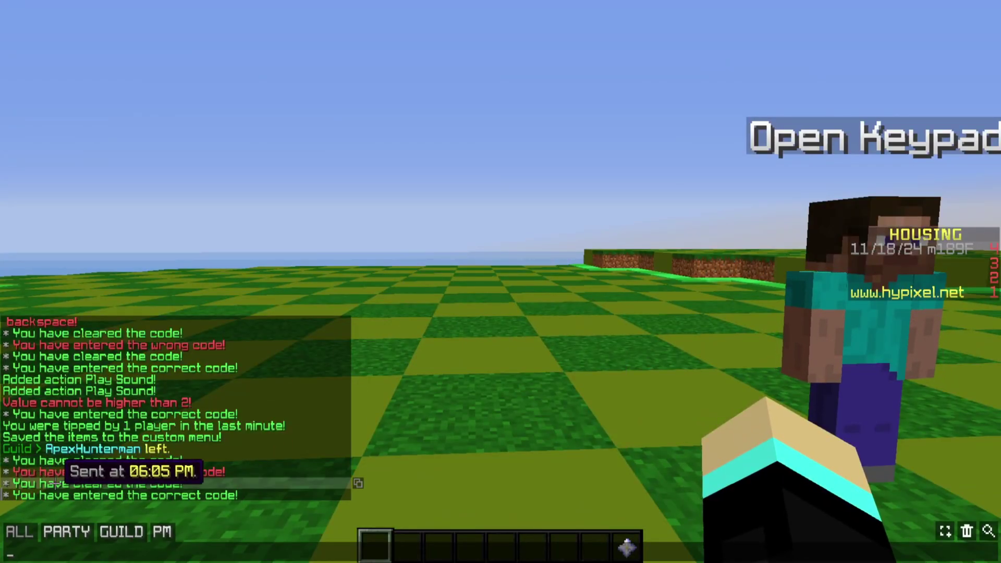
# - Close the chat and reopen the Housing Menu from hotbar slot 9
pyautogui.press('Escape')
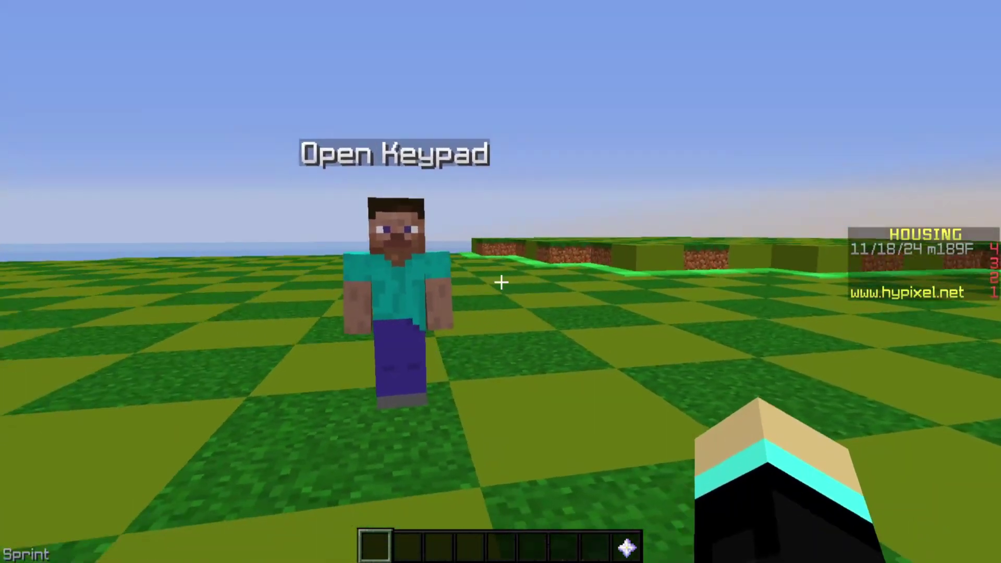
pyautogui.press('9')
pyautogui.rightClick(500, 281)
# - Go through Systems > Custom Menus > Keypad to its element editor and check keypadinput's empty actions
pyautogui.click(499, 245)
pyautogui.click(421, 215)
pyautogui.click(421, 174)
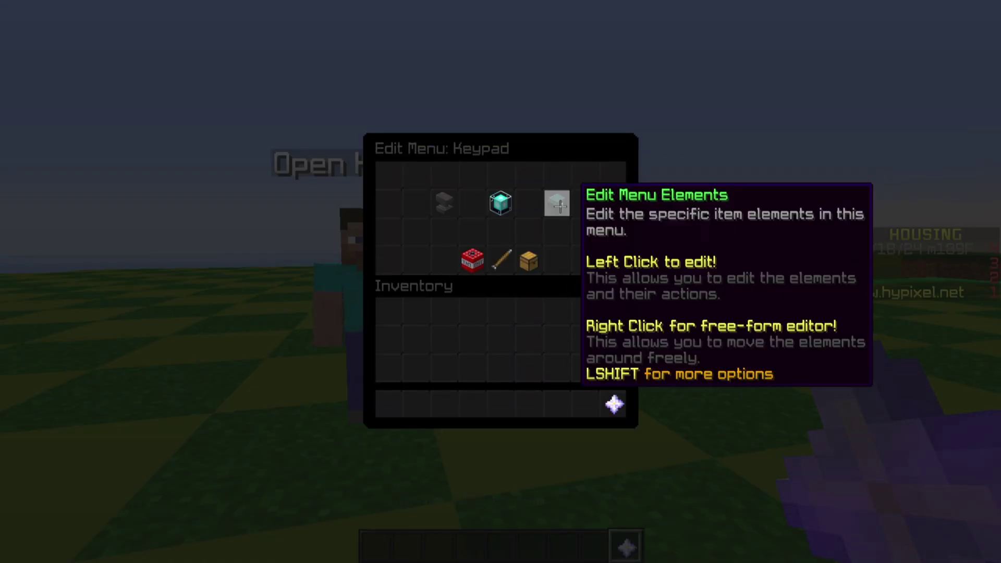
pyautogui.click(556, 202)
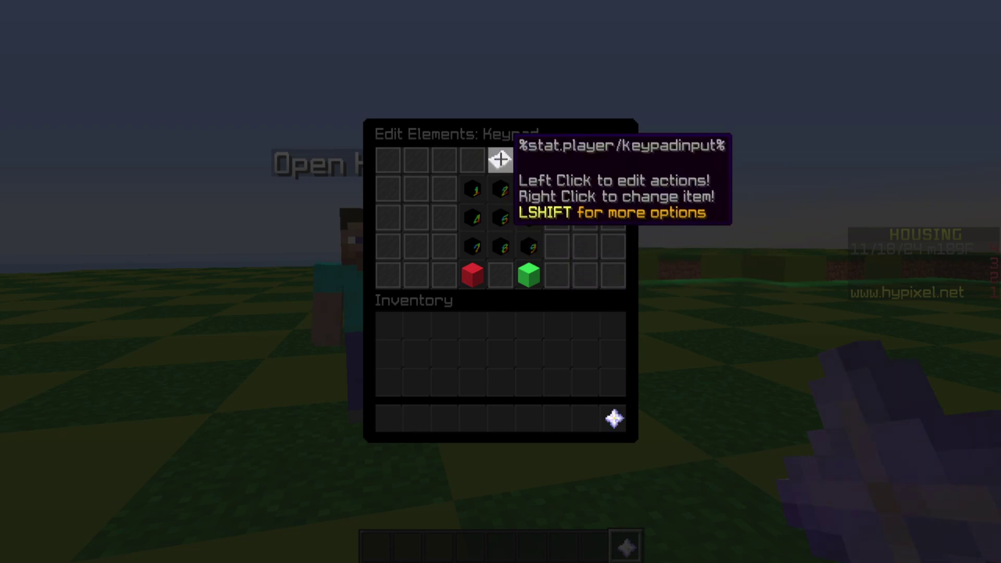
pyautogui.click(500, 160)
pyautogui.press('Escape')
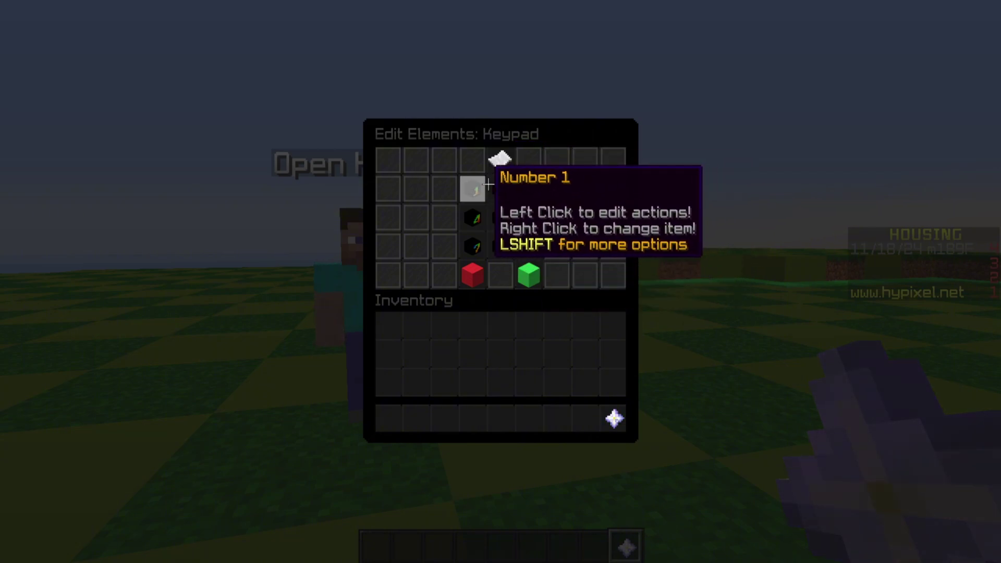
# - Inspect Number 1's conditional and its Player Stat Requirement comparing against 999
pyautogui.click(472, 189)
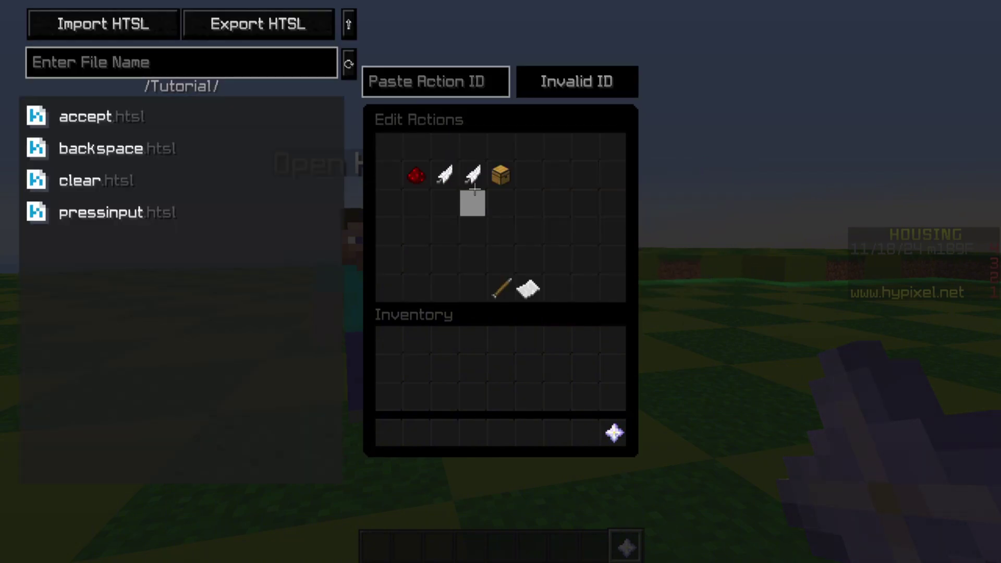
pyautogui.click(416, 175)
pyautogui.click(415, 206)
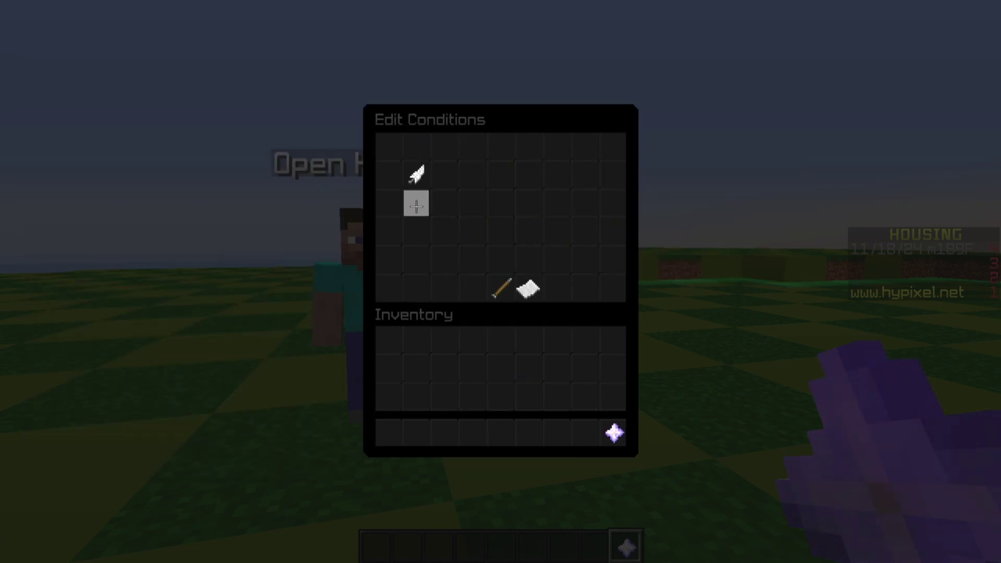
pyautogui.click(416, 174)
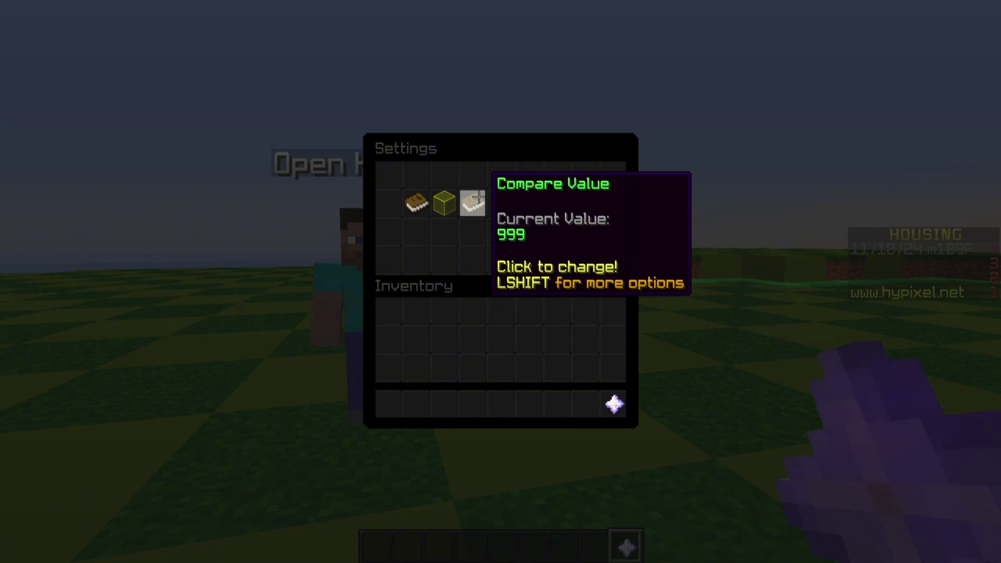
pyautogui.click(503, 253)
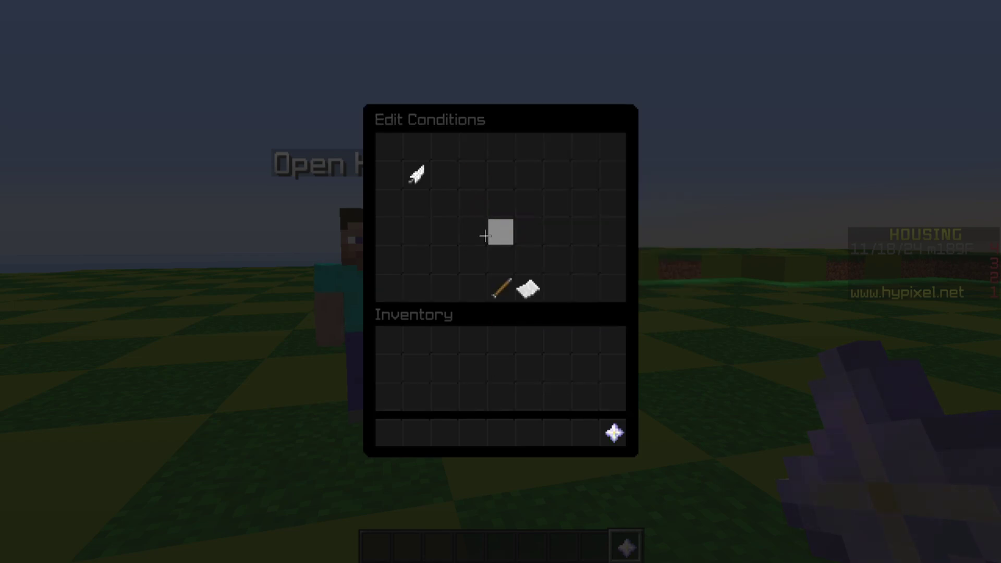
pyautogui.click(493, 286)
# - Check the chat message action in Number 1's If Actions
pyautogui.click(472, 205)
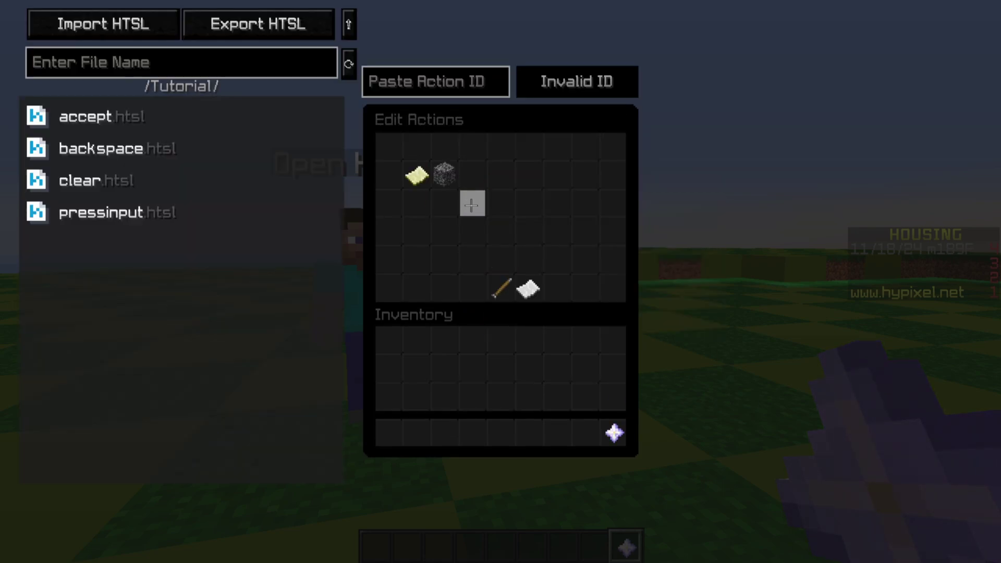
pyautogui.click(413, 173)
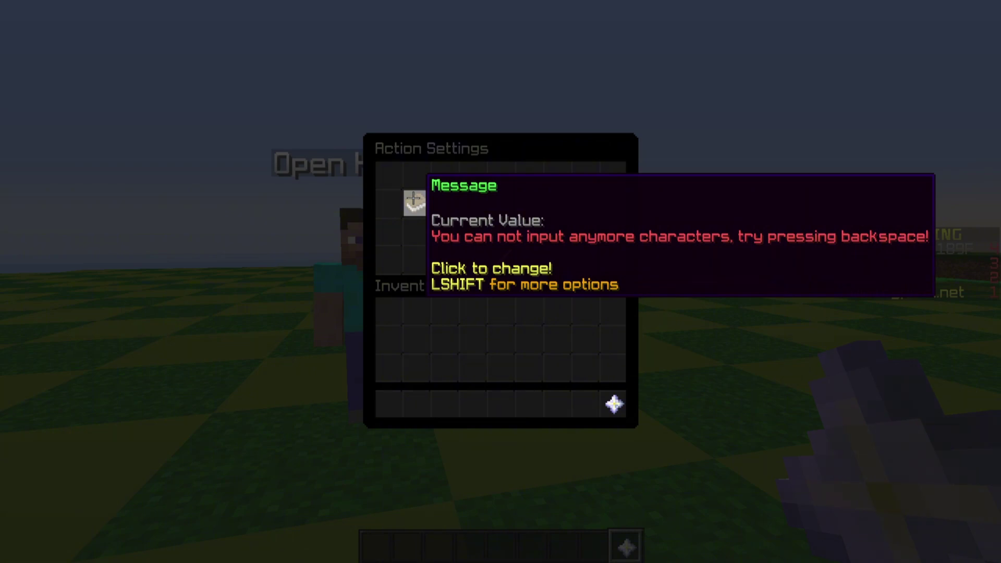
pyautogui.click(496, 258)
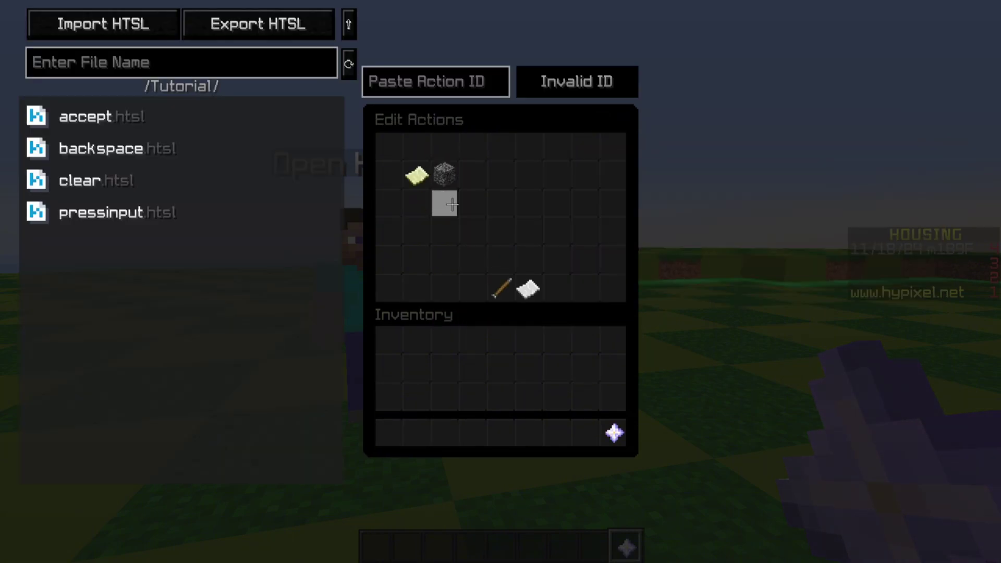
pyautogui.click(495, 282)
pyautogui.click(501, 259)
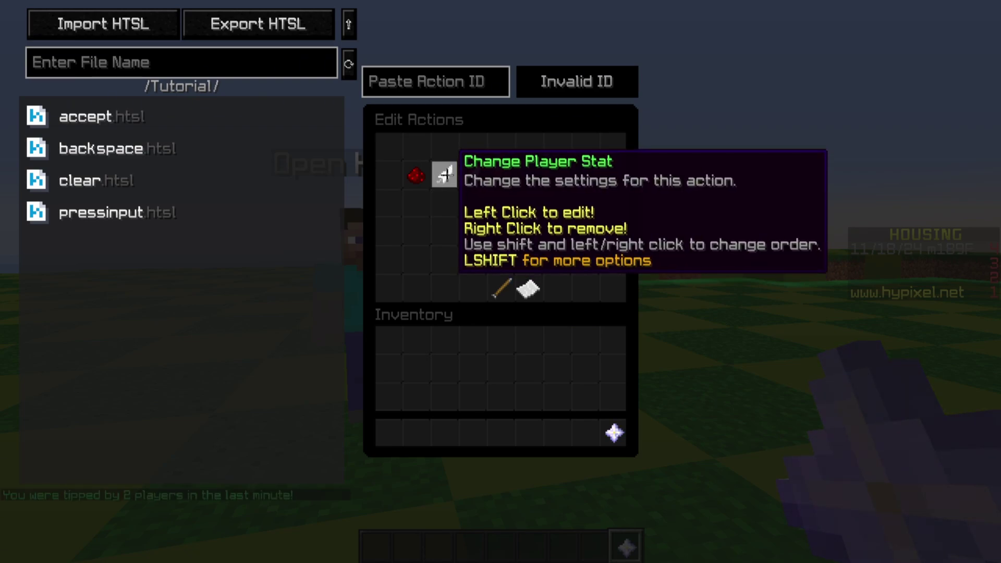
# - Review Number 1's two Change Player Stat actions and its Display Menu action
pyautogui.click(444, 174)
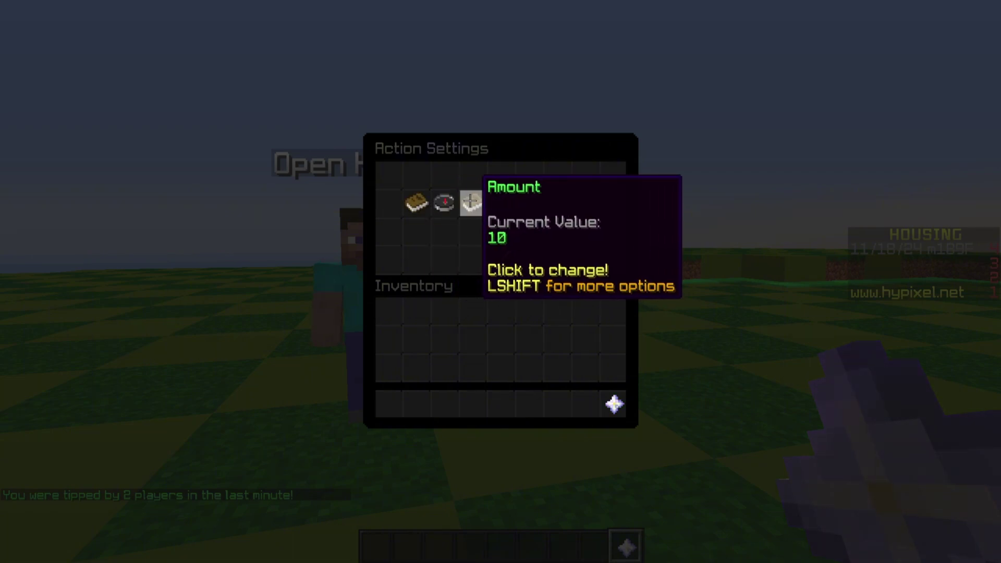
pyautogui.click(499, 261)
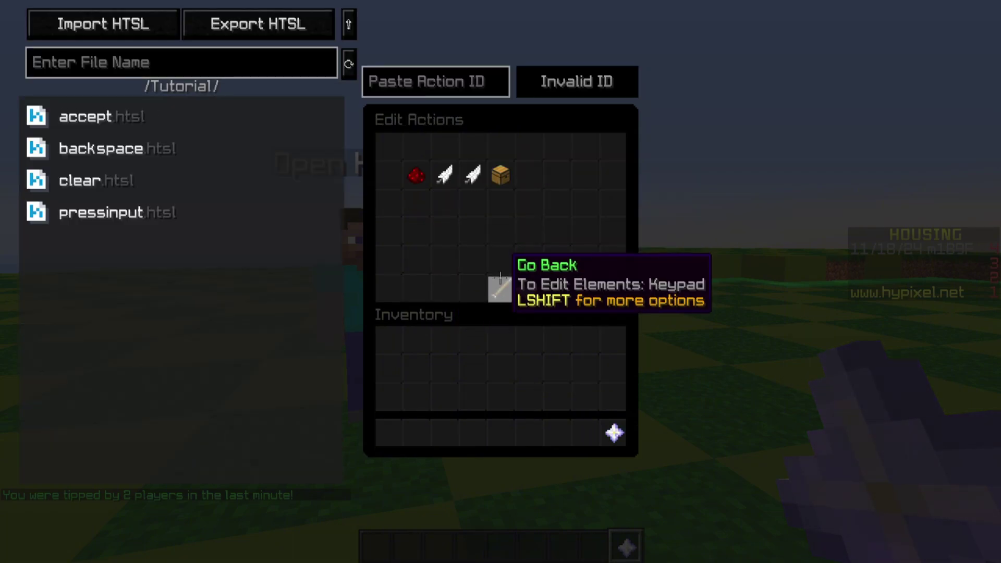
pyautogui.click(471, 174)
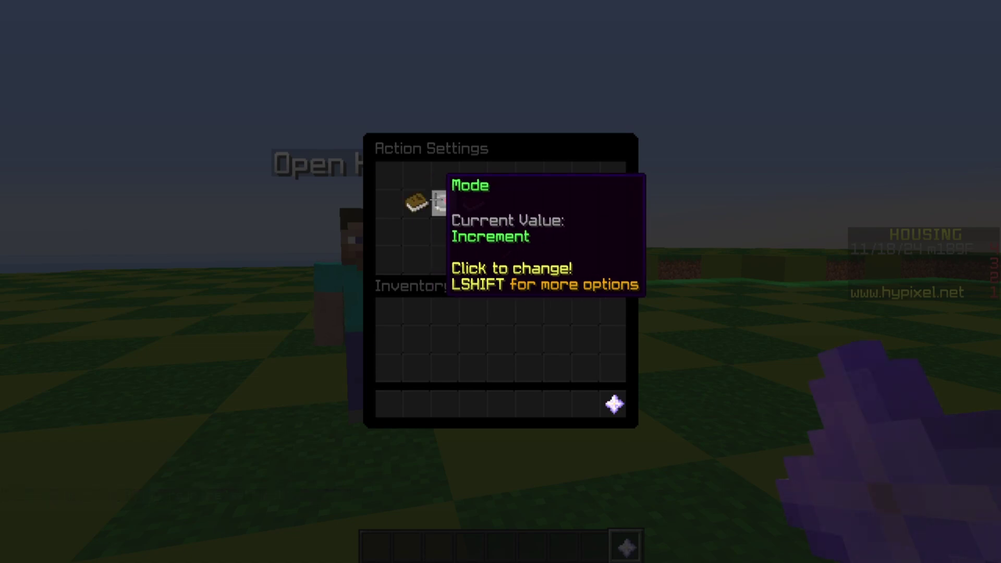
pyautogui.click(500, 261)
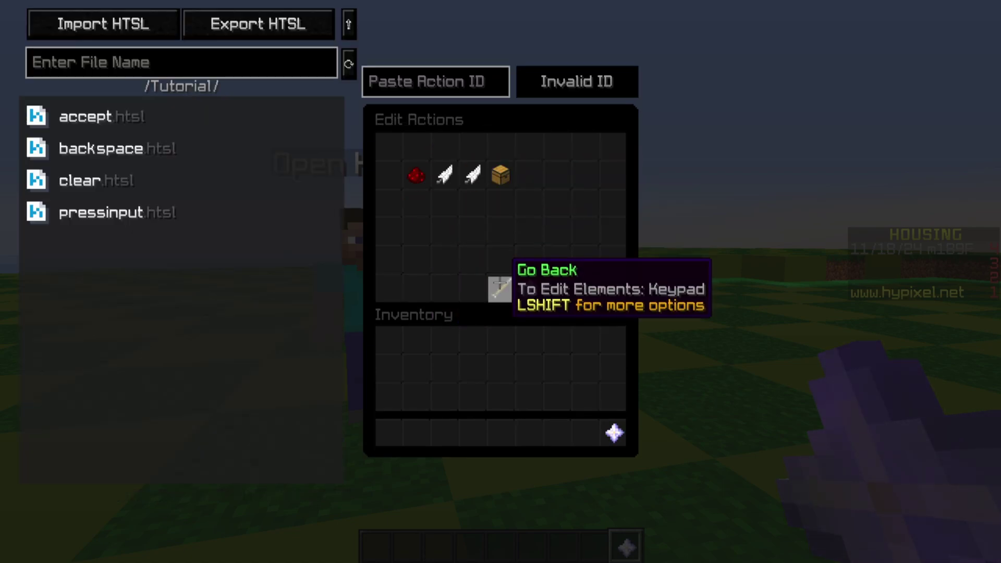
pyautogui.click(498, 177)
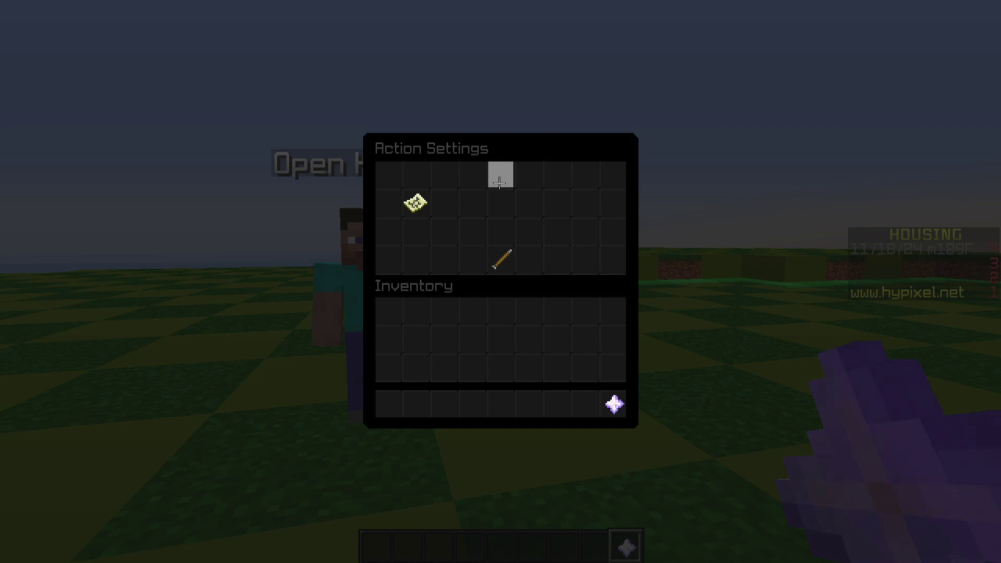
pyautogui.click(502, 259)
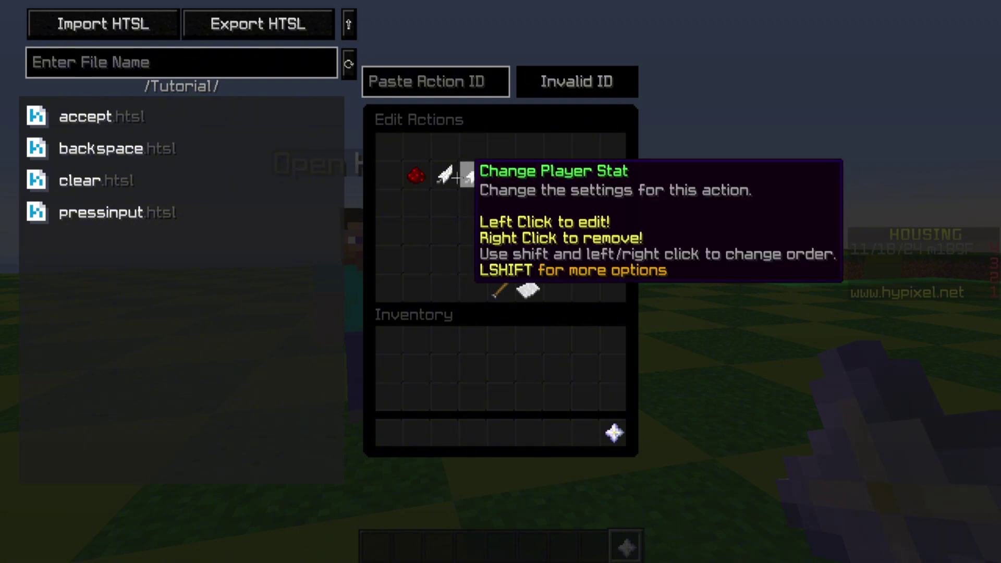
pyautogui.click(502, 288)
# - Review the stat change actions for Number 2 (amount 2) and Number 9 (amount 9)
pyautogui.click(502, 190)
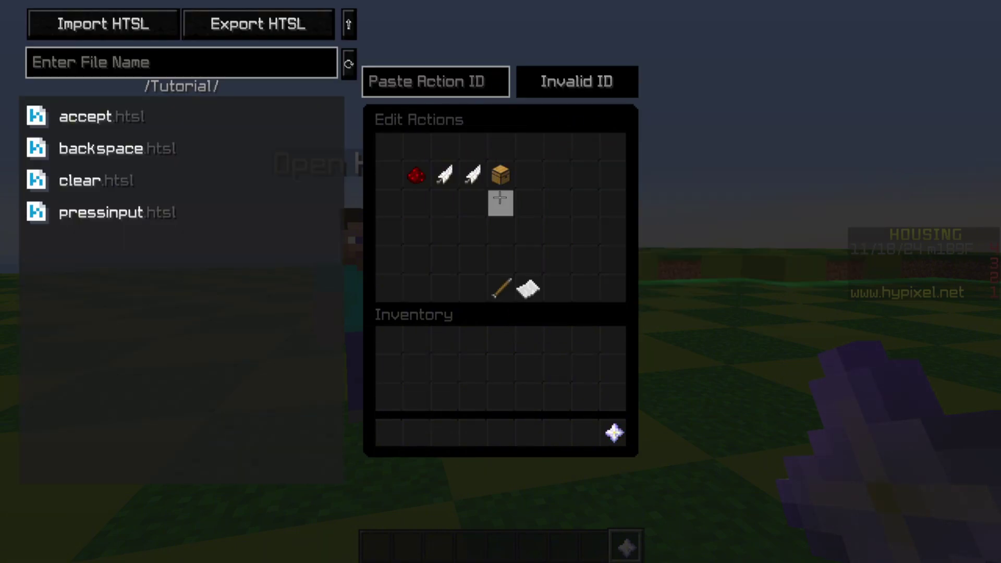
pyautogui.click(444, 175)
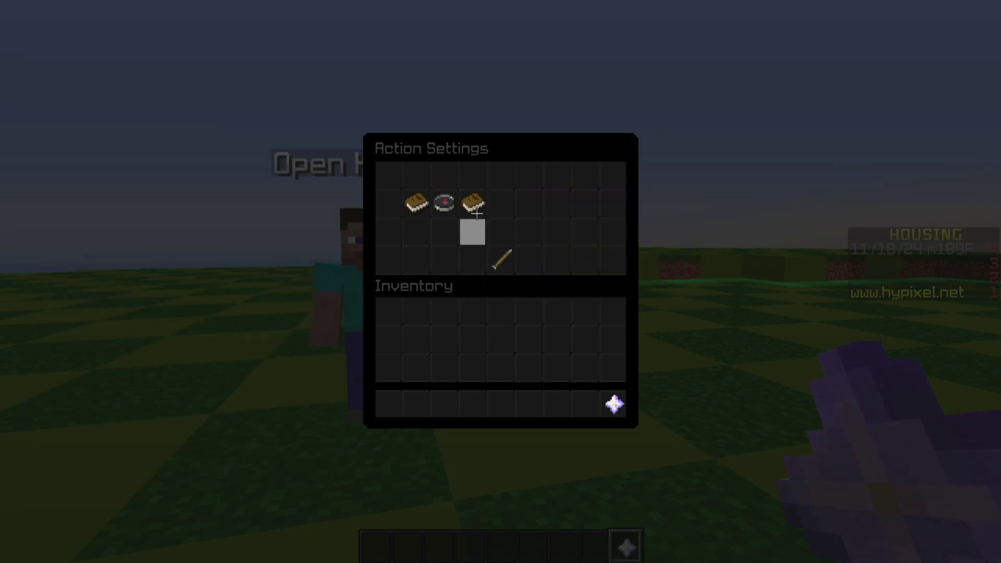
pyautogui.click(501, 259)
pyautogui.click(471, 174)
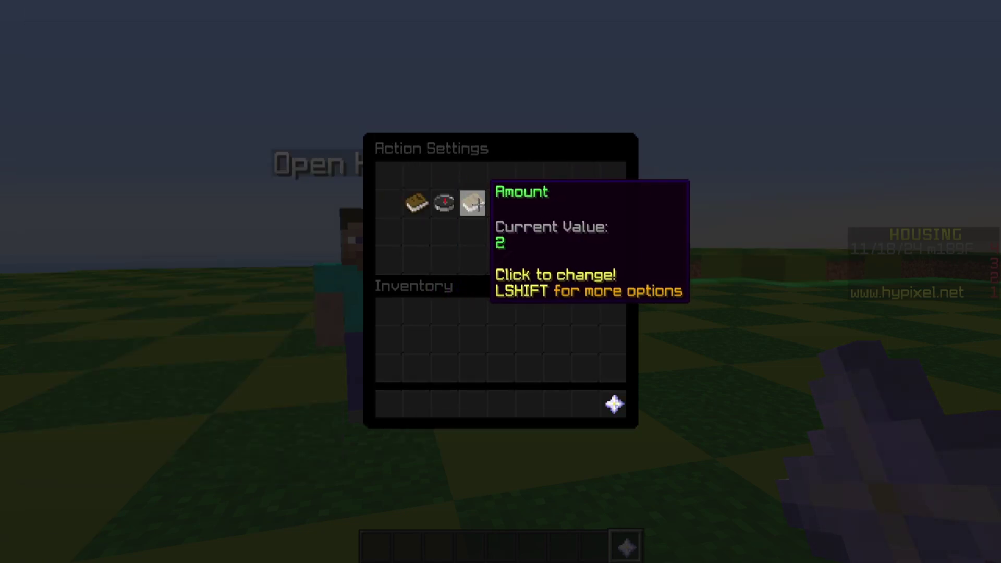
pyautogui.click(501, 259)
pyautogui.click(501, 259)
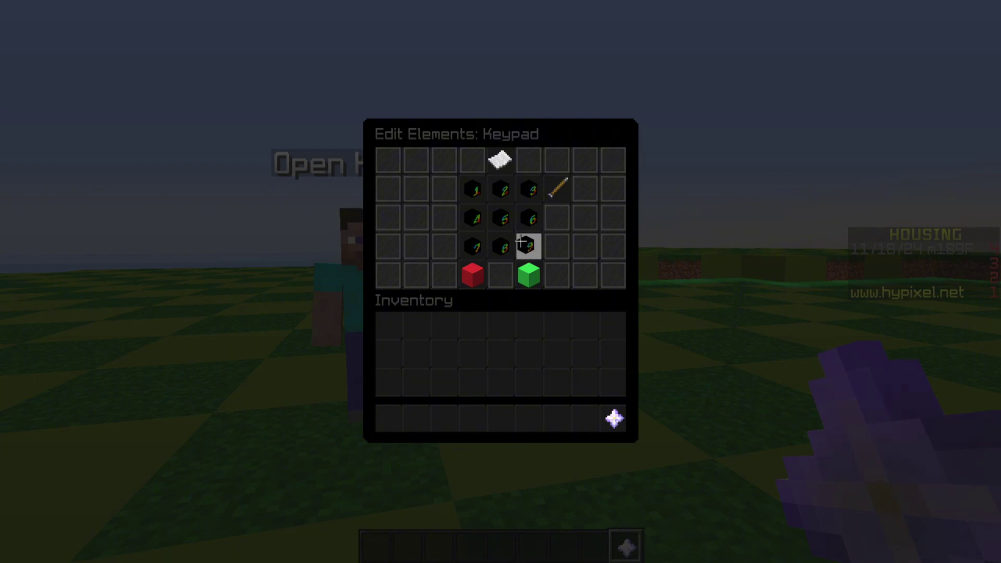
pyautogui.click(521, 241)
pyautogui.click(472, 173)
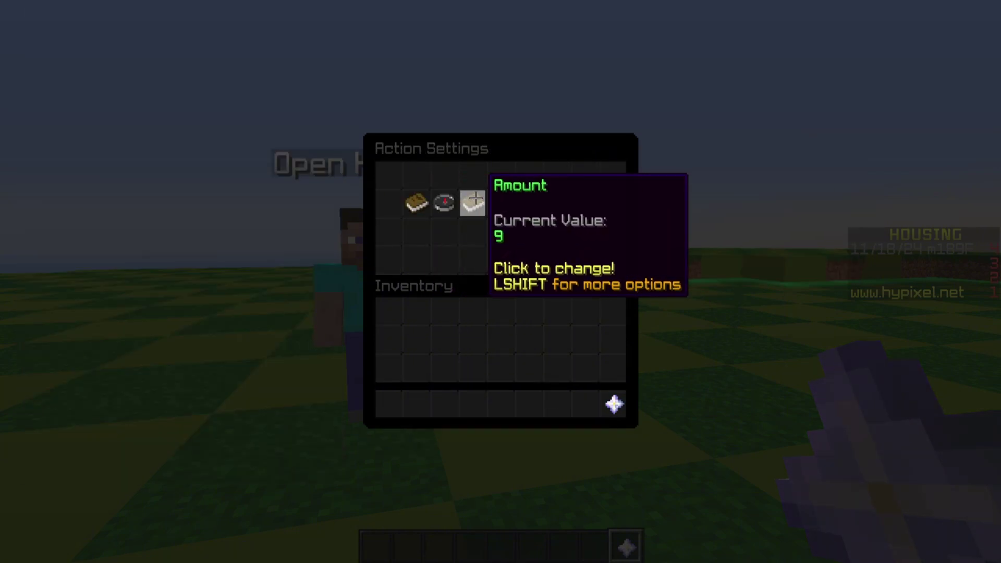
pyautogui.click(500, 285)
pyautogui.click(500, 287)
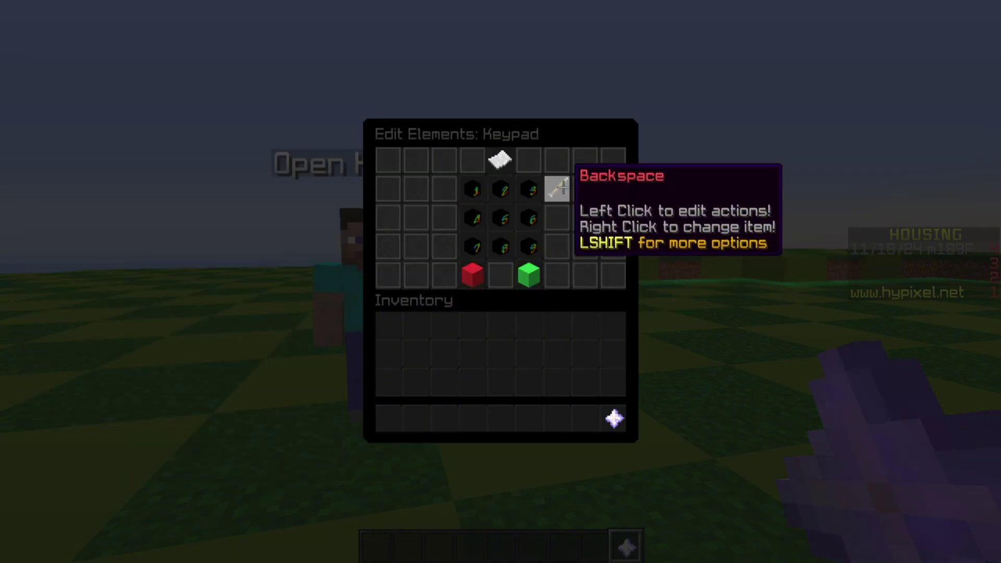
# - Inspect the Backspace button's Change Player Stat action
pyautogui.click(557, 191)
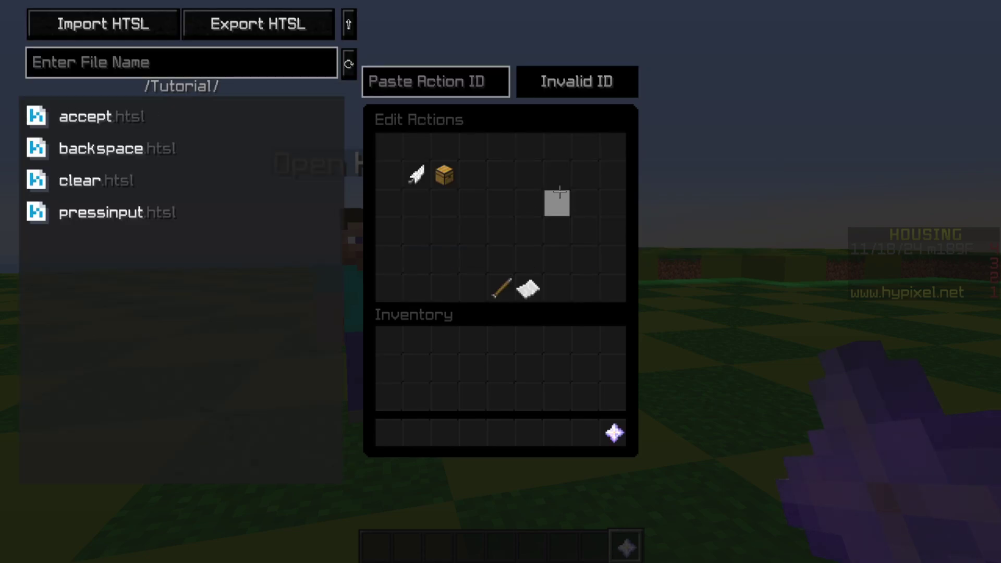
pyautogui.click(416, 173)
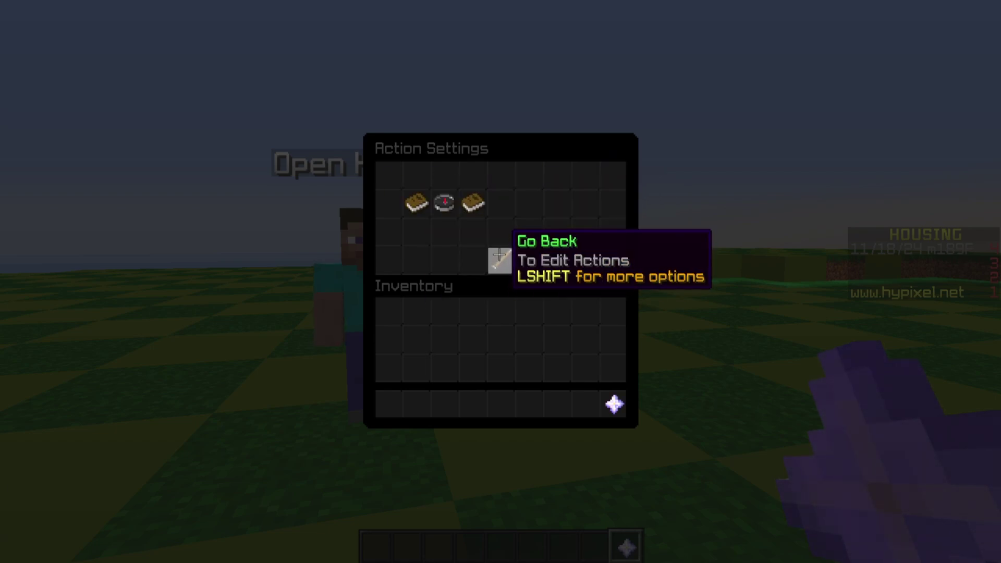
pyautogui.click(499, 254)
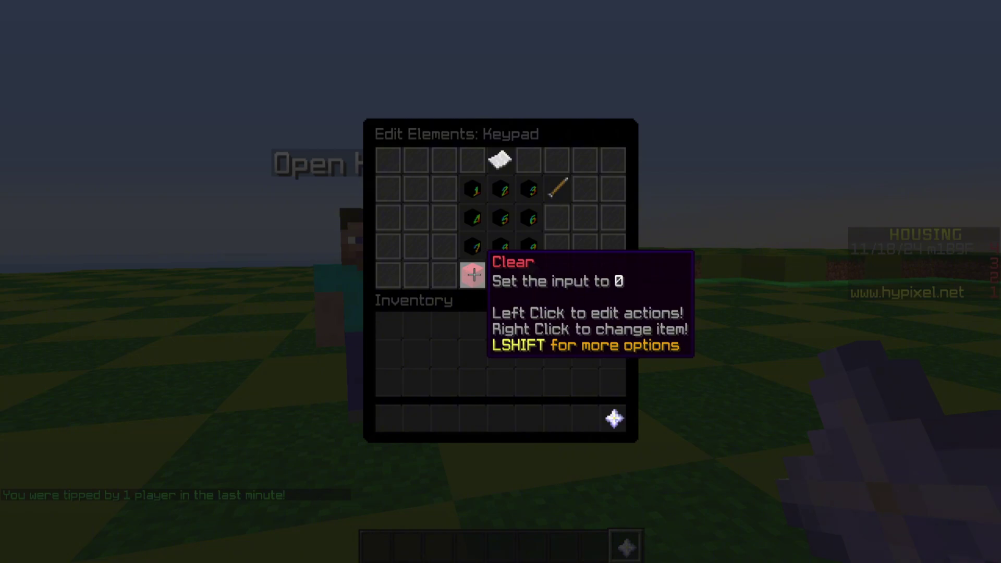
# - Inspect another keypad button's stat-change action settings
pyautogui.click(556, 188)
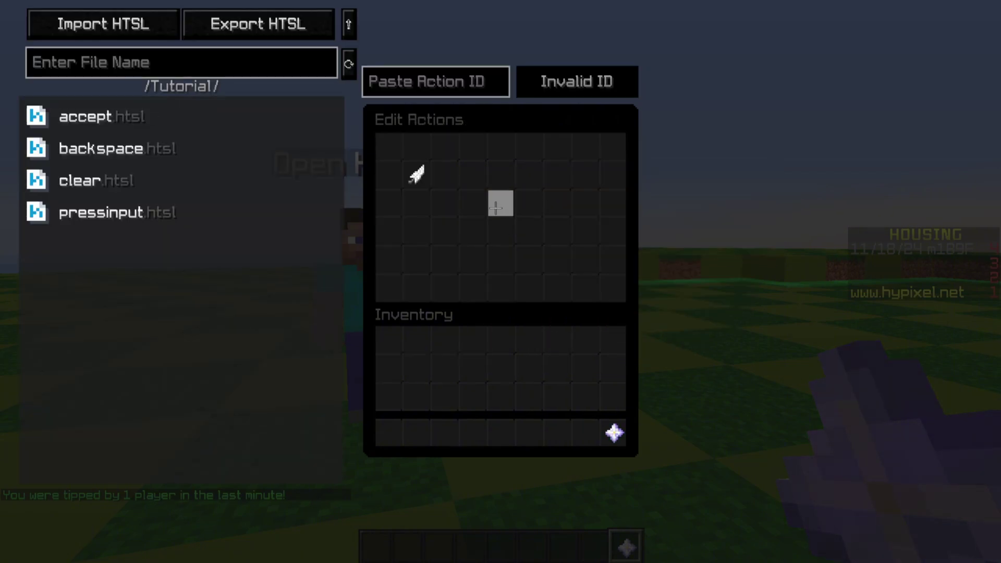
pyautogui.click(443, 175)
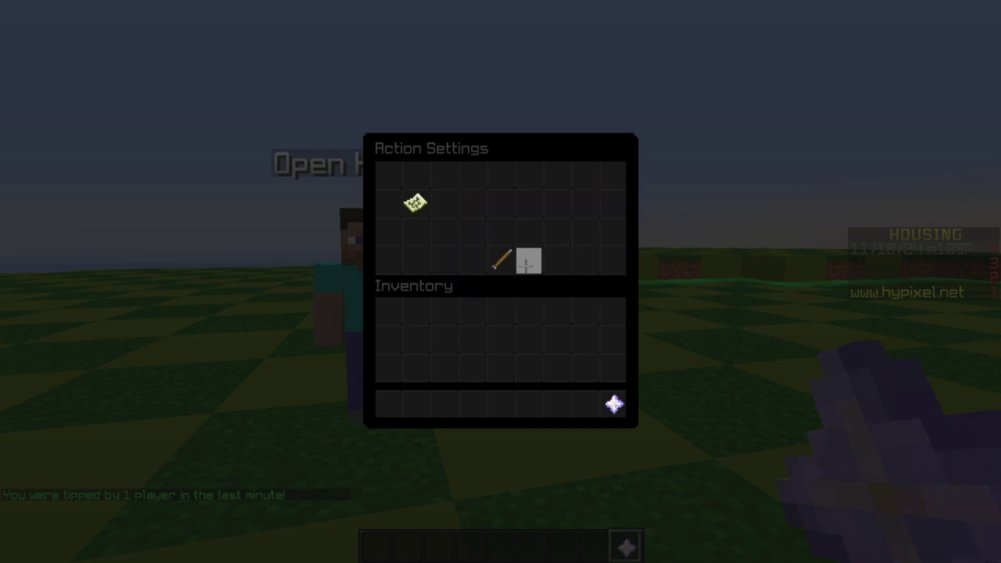
pyautogui.click(502, 259)
pyautogui.click(494, 286)
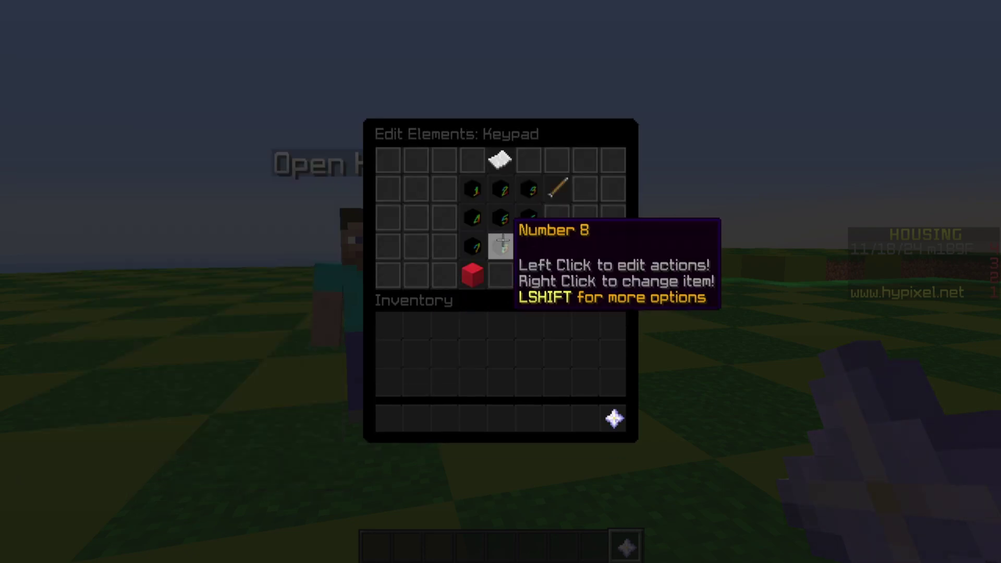
# - Confirm the Clear button's Change Player Stat action sets the amount to 0
pyautogui.click(471, 273)
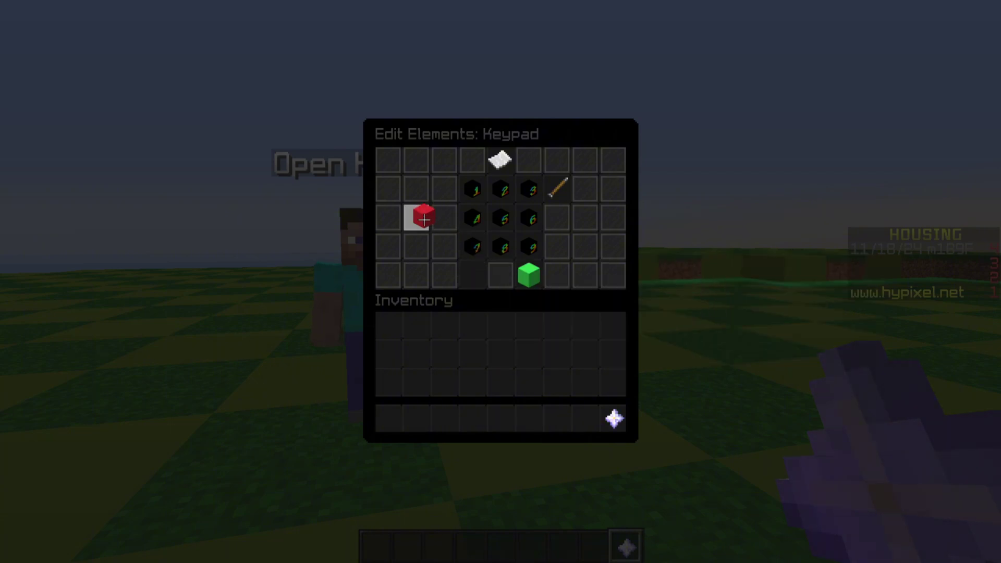
pyautogui.click(423, 219)
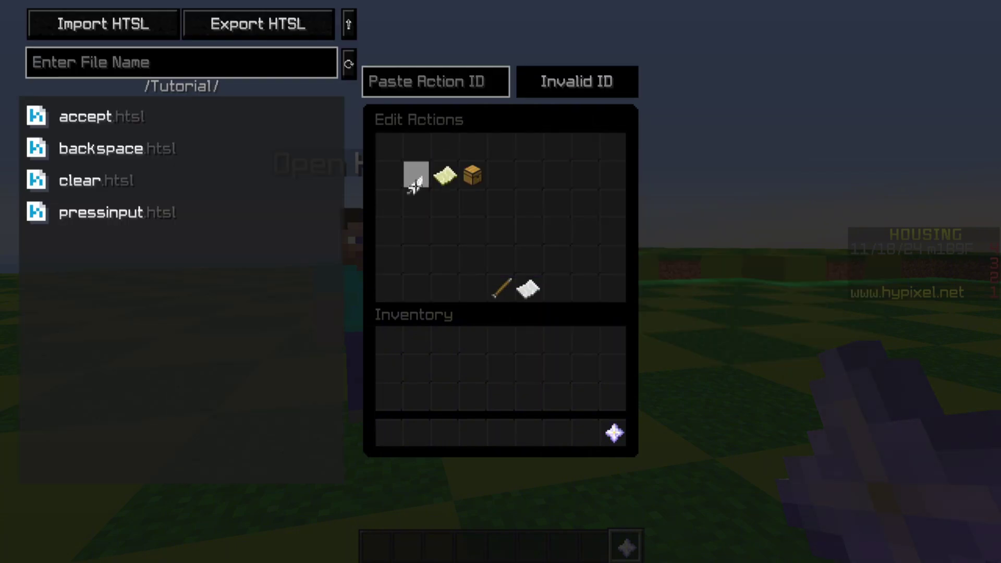
pyautogui.click(415, 180)
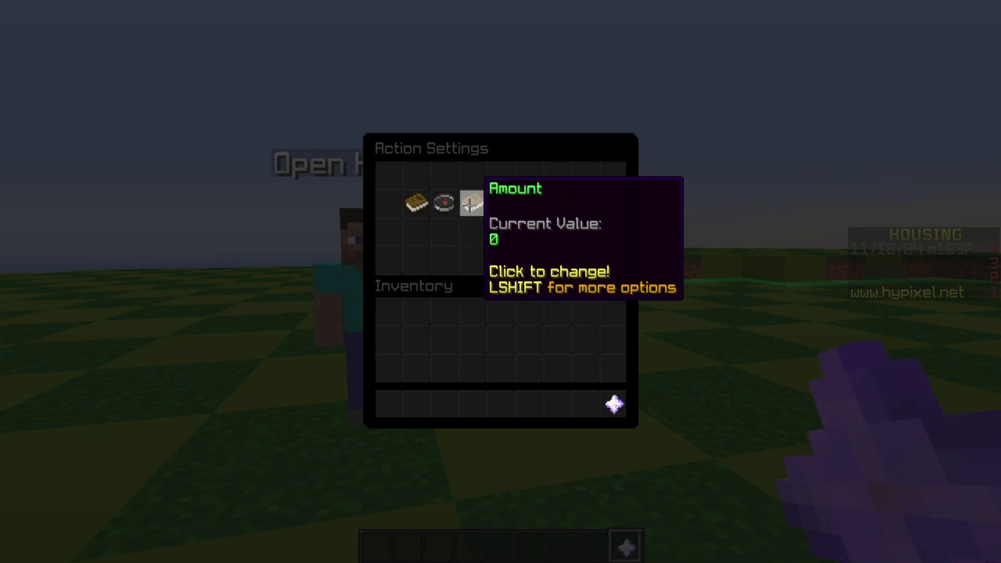
pyautogui.click(492, 254)
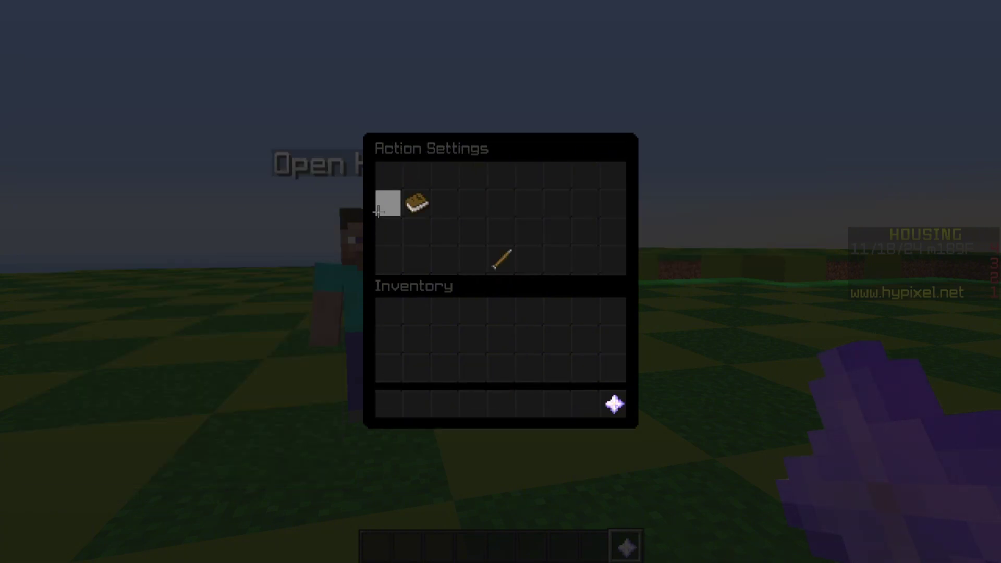
pyautogui.click(504, 254)
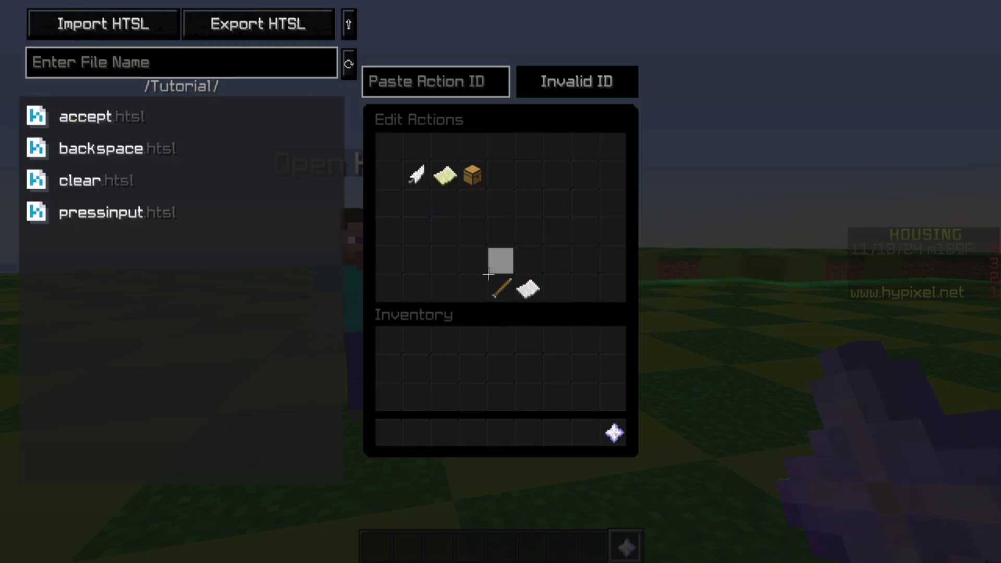
pyautogui.click(501, 285)
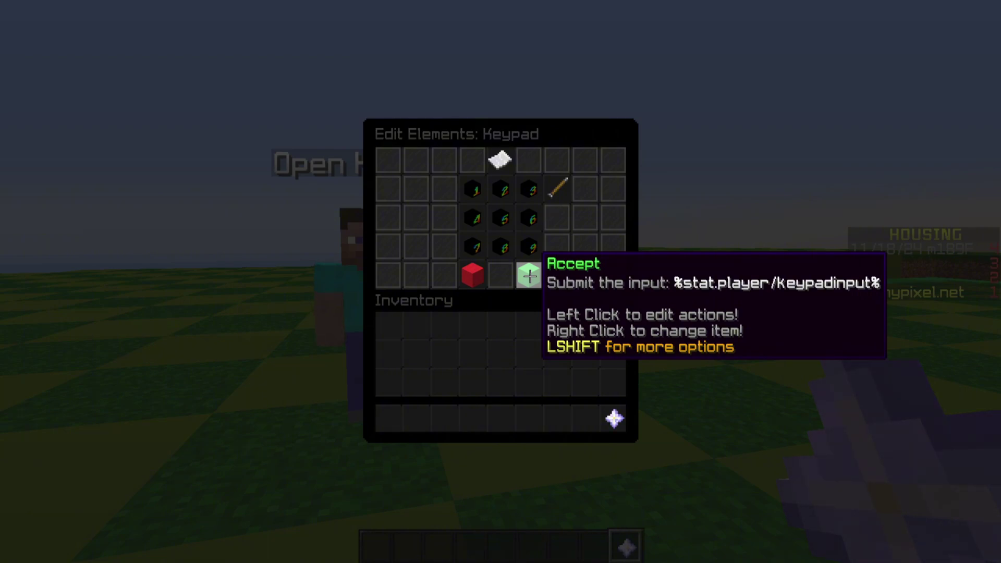
# - Set the Accept conditional's Player Stat Requirement compare value for keypadinput to 1234
pyautogui.click(529, 276)
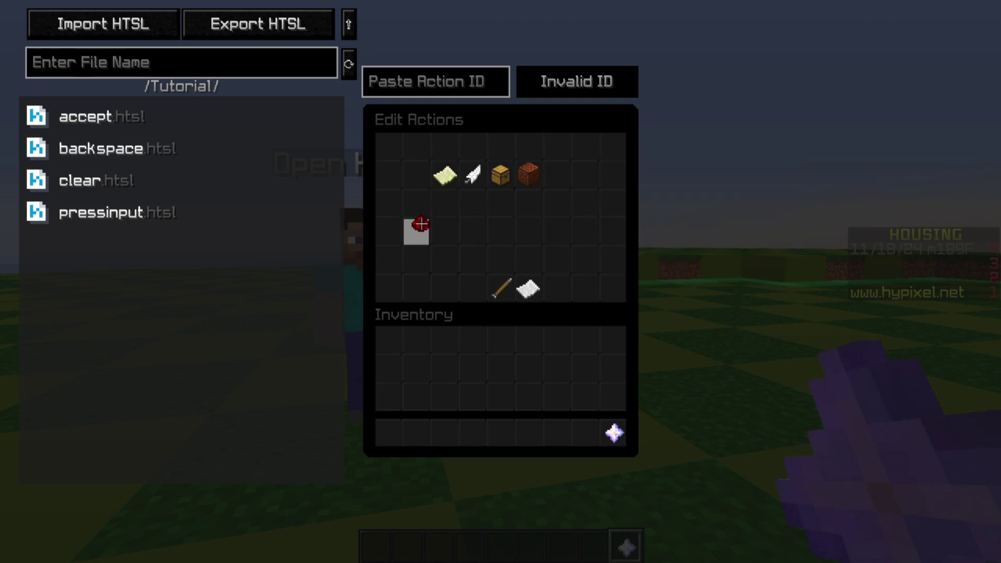
pyautogui.click(418, 188)
pyautogui.click(414, 199)
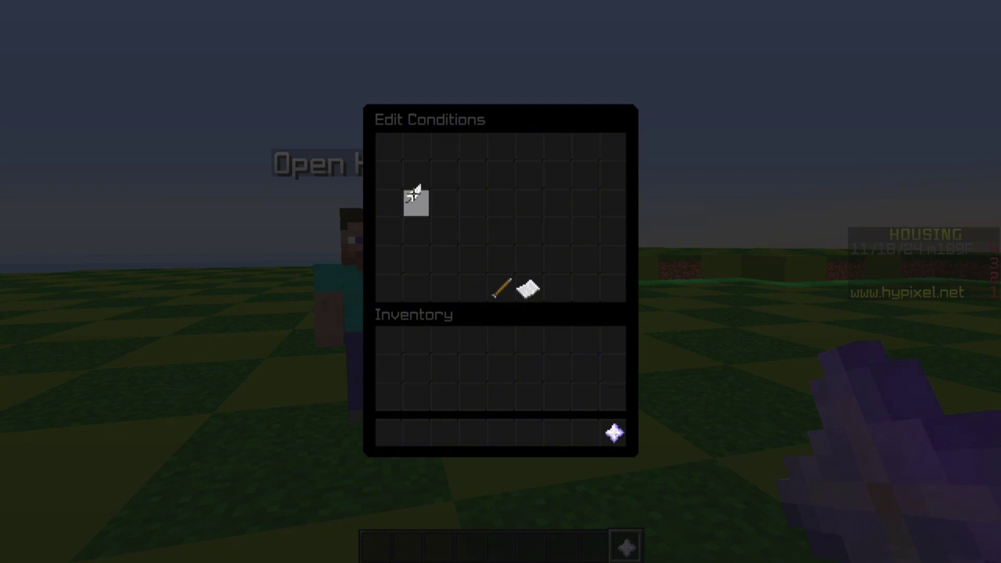
pyautogui.click(415, 180)
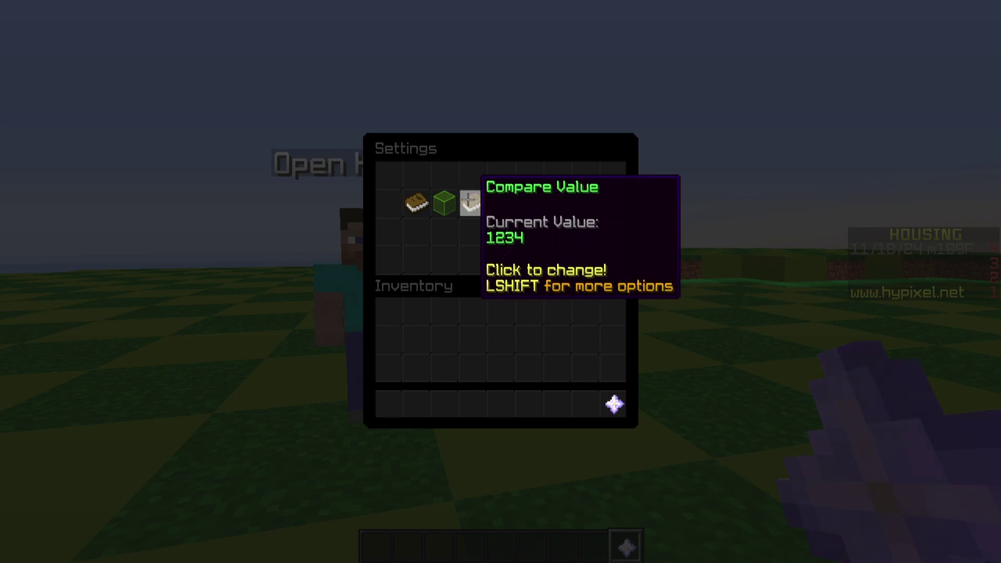
pyautogui.click(500, 257)
pyautogui.click(500, 257)
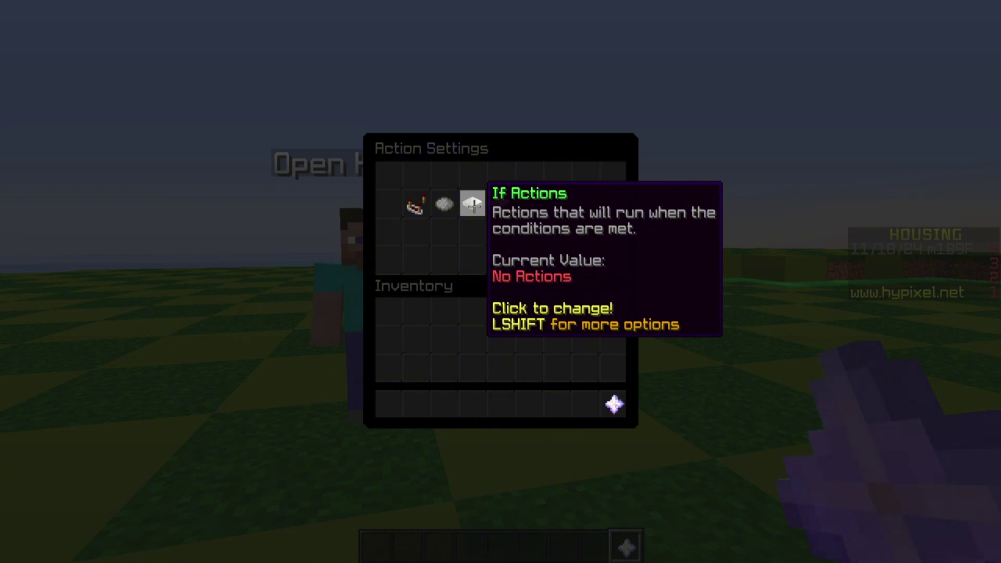
# - Review the Accept conditional's Else Actions, including the Message action's settings
pyautogui.click(500, 203)
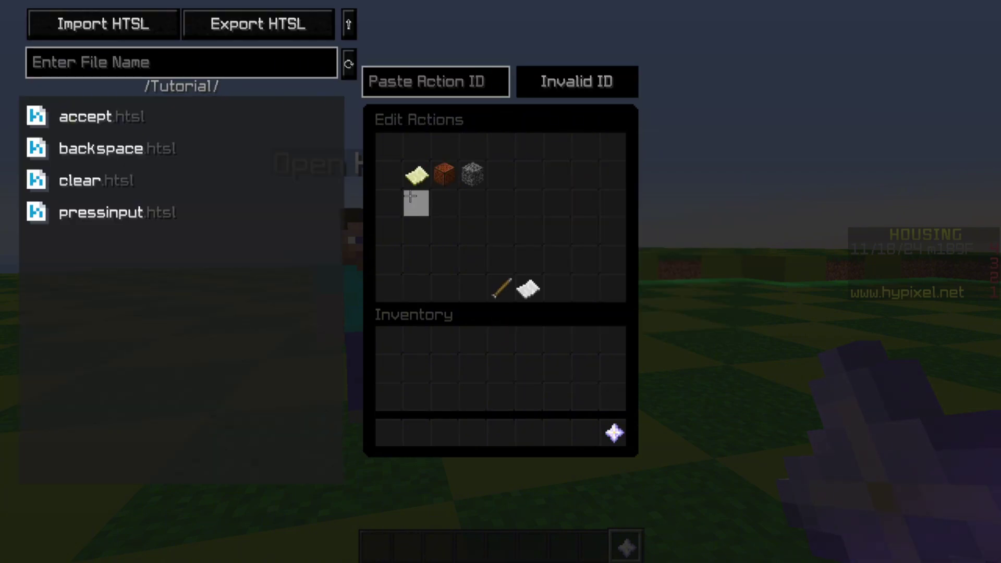
pyautogui.click(412, 175)
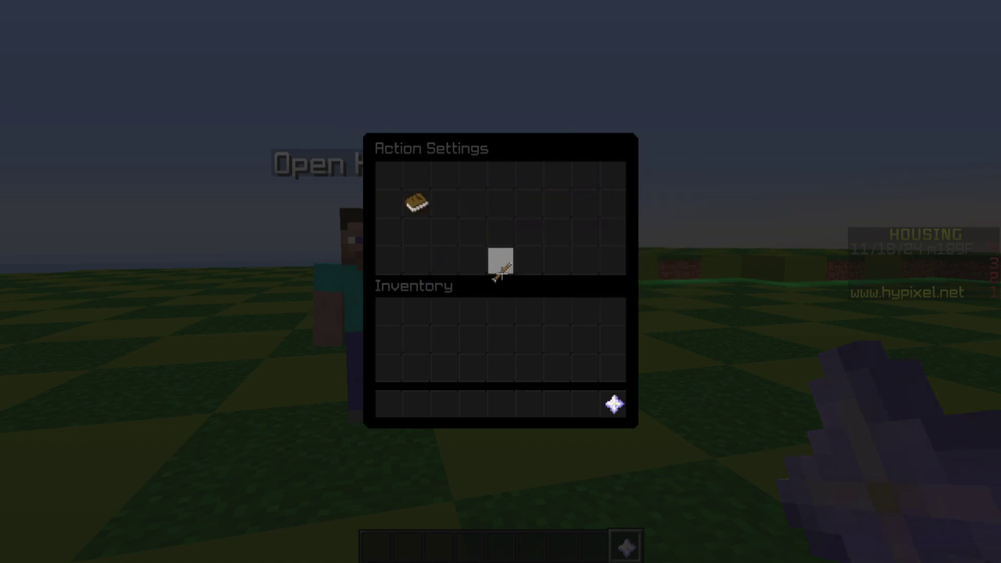
pyautogui.click(501, 271)
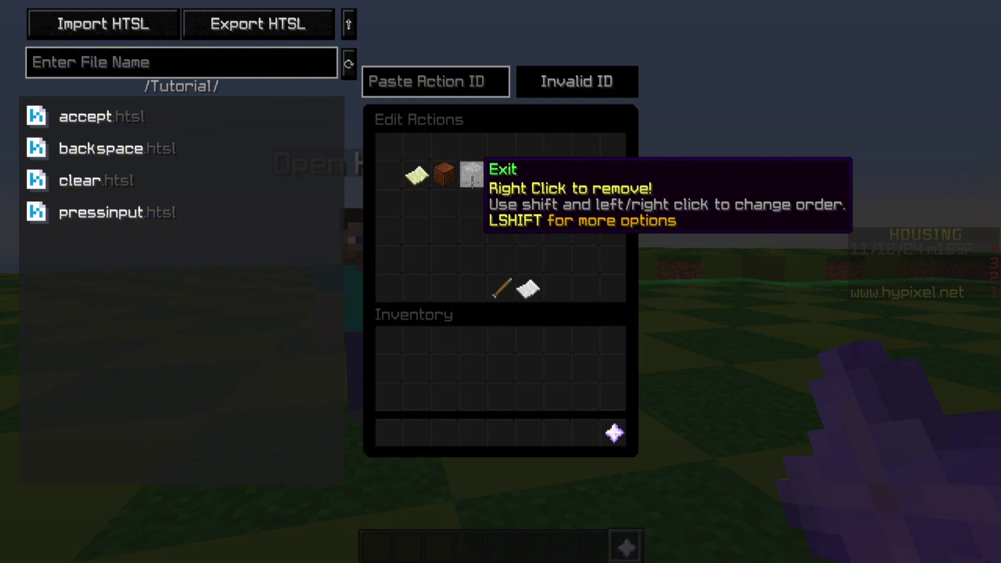
pyautogui.click(499, 285)
# - Review the If Actions list, checking the chat message, Exit and other actions' settings
pyautogui.click(472, 204)
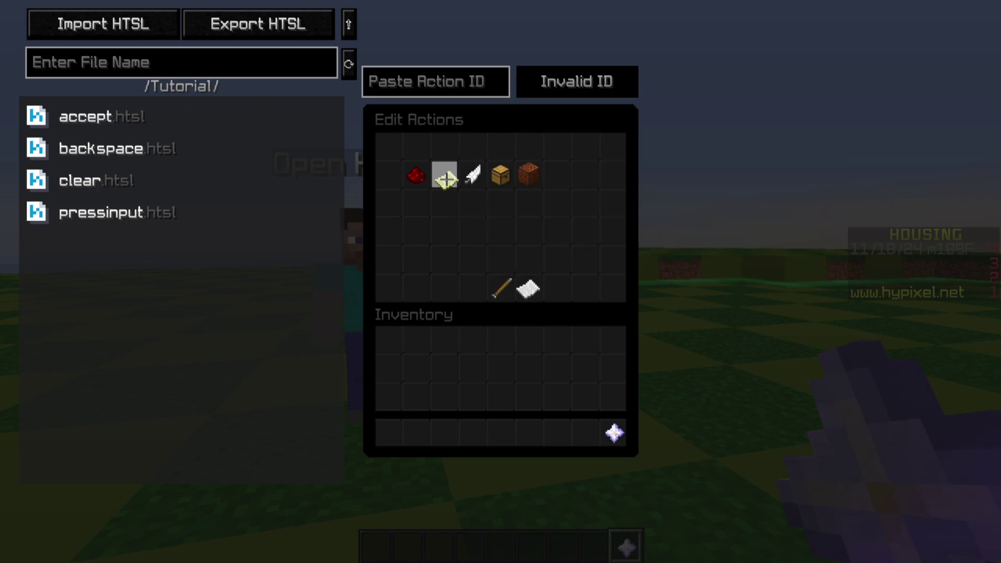
pyautogui.click(444, 176)
pyautogui.click(503, 263)
pyautogui.click(445, 182)
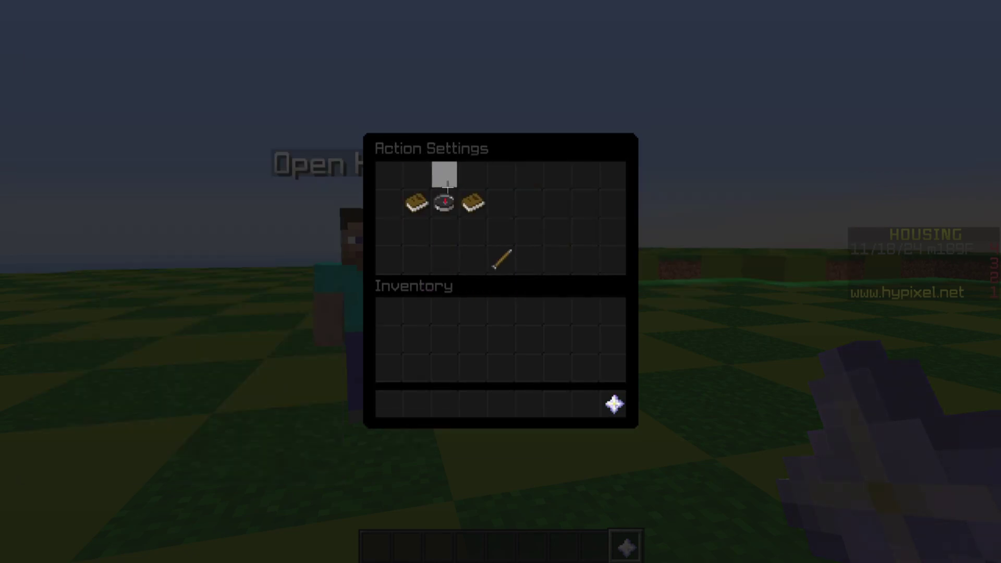
pyautogui.click(501, 260)
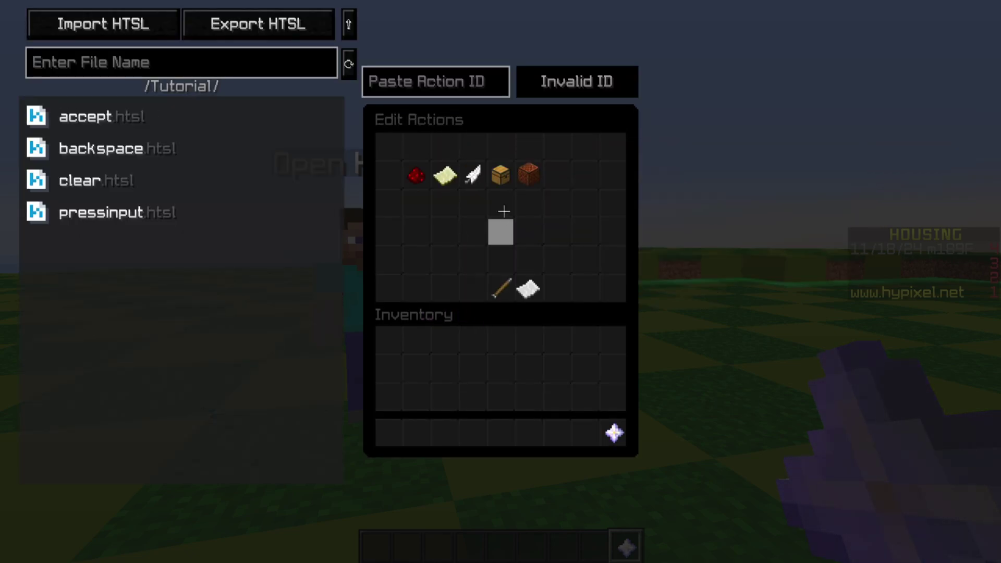
pyautogui.click(495, 173)
pyautogui.click(500, 259)
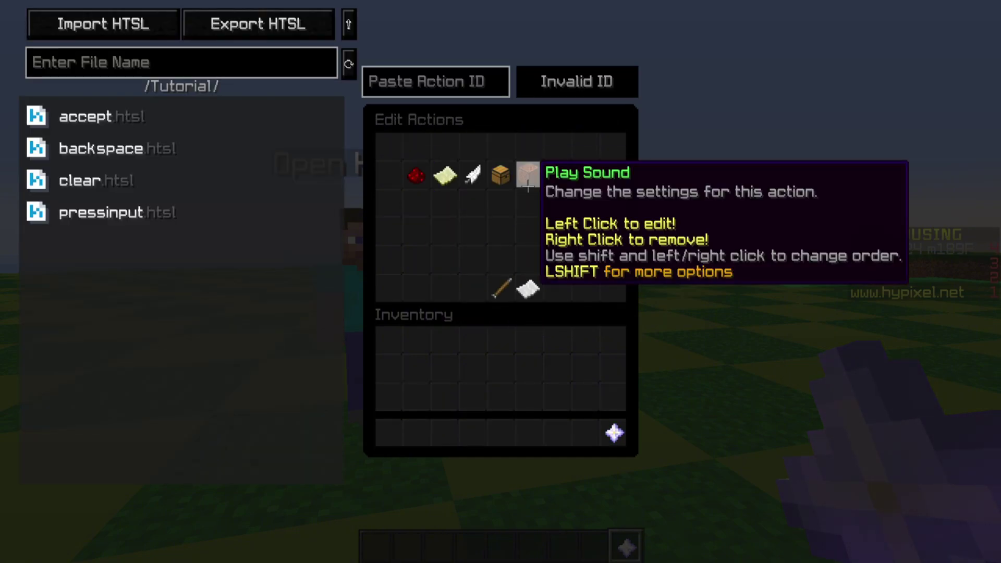
# - Check the Enderdragon Death Play Sound action, then close all menus into front third-person view
pyautogui.click(527, 177)
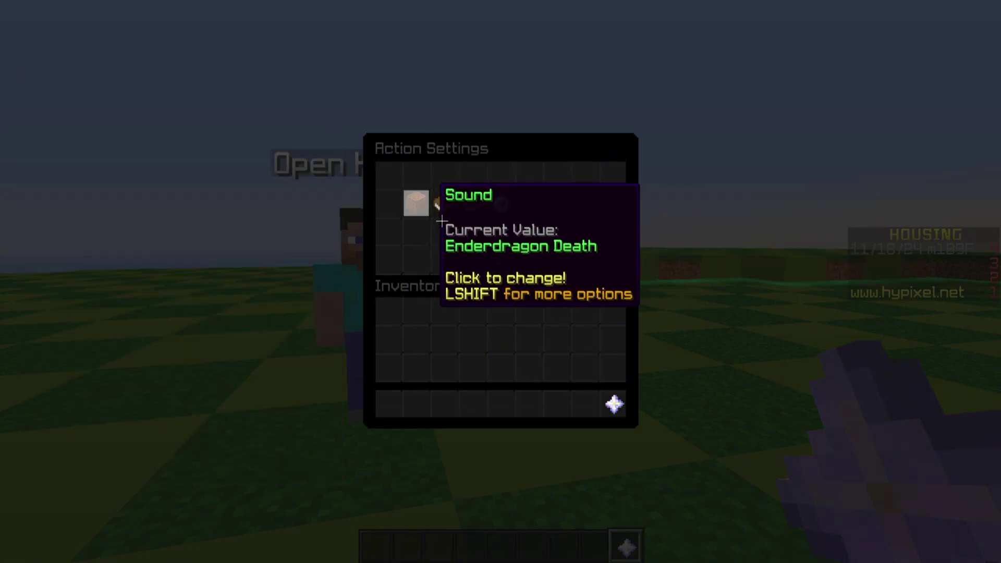
pyautogui.press('Escape')
pyautogui.press('F5')
pyautogui.press('F5')
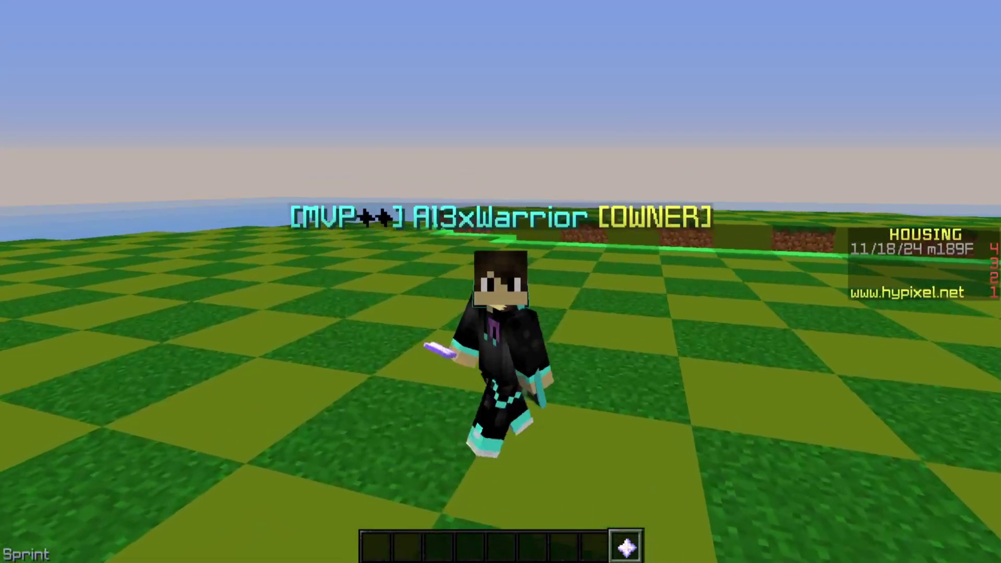